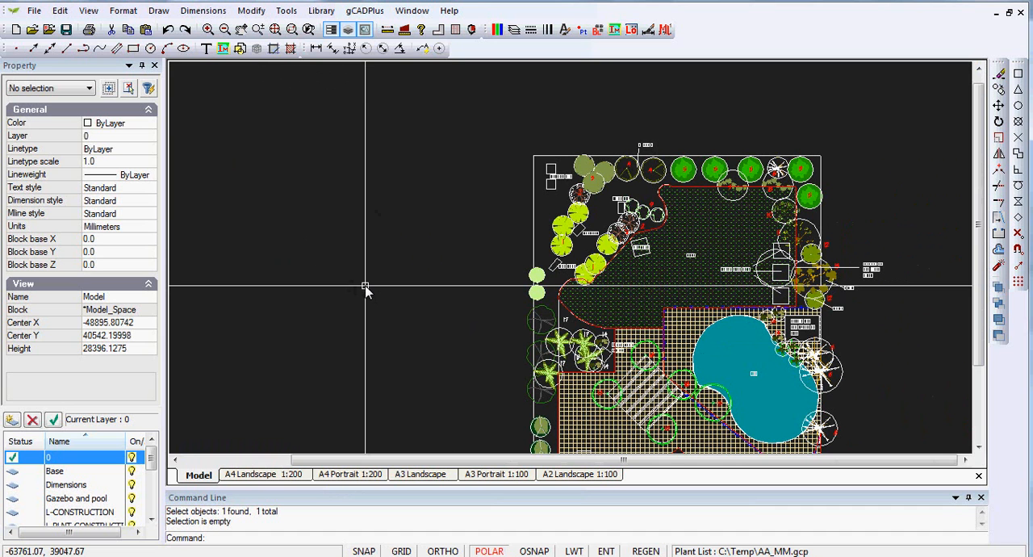
# Open the A2 Landscape 1:100 layout.
pyautogui.click(579, 474)
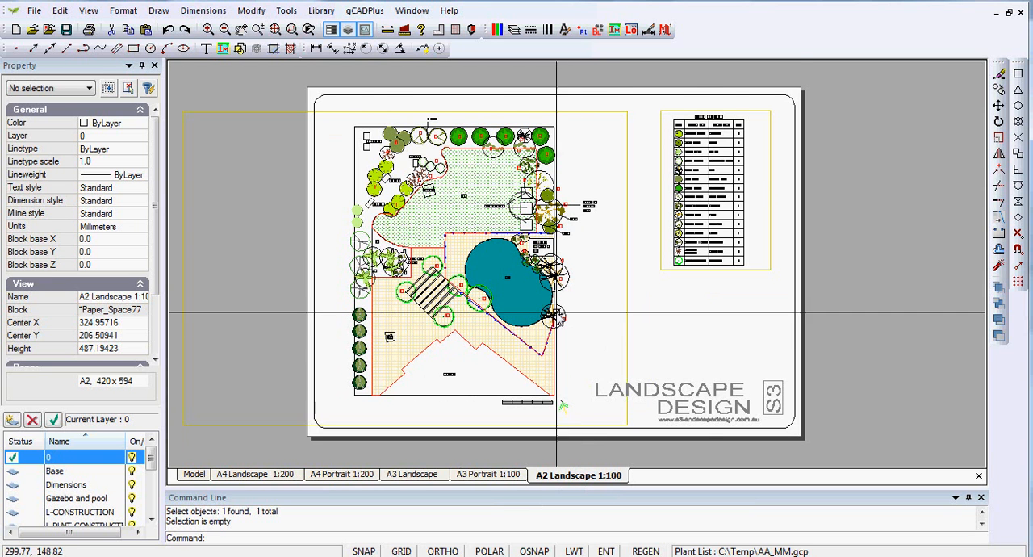
pyautogui.scroll(1, 556, 311)
pyautogui.scroll(-1, 556, 312)
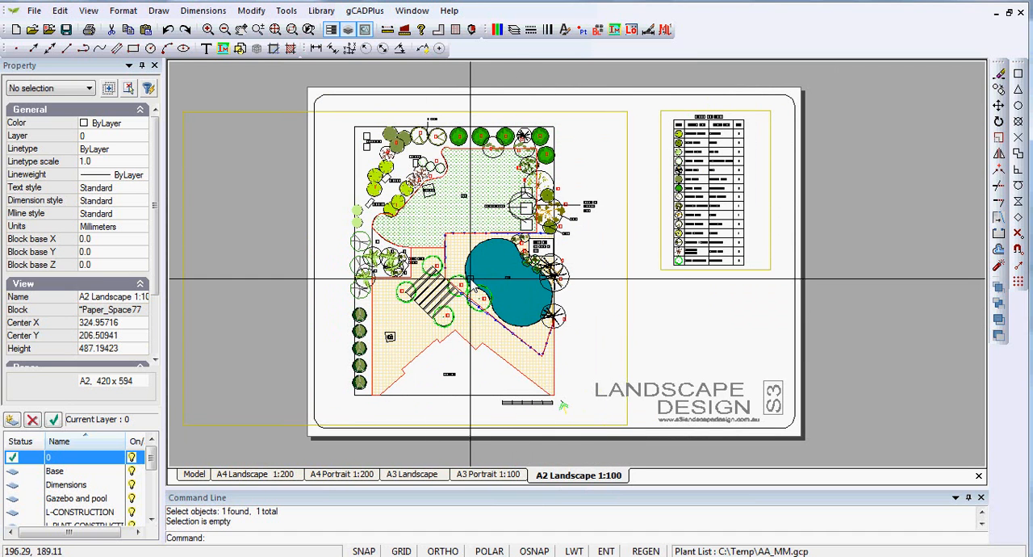
# Display the plant schedule viewport's frame in model space, then return to its layout display and deactivate the viewport.
pyautogui.click(759, 273)
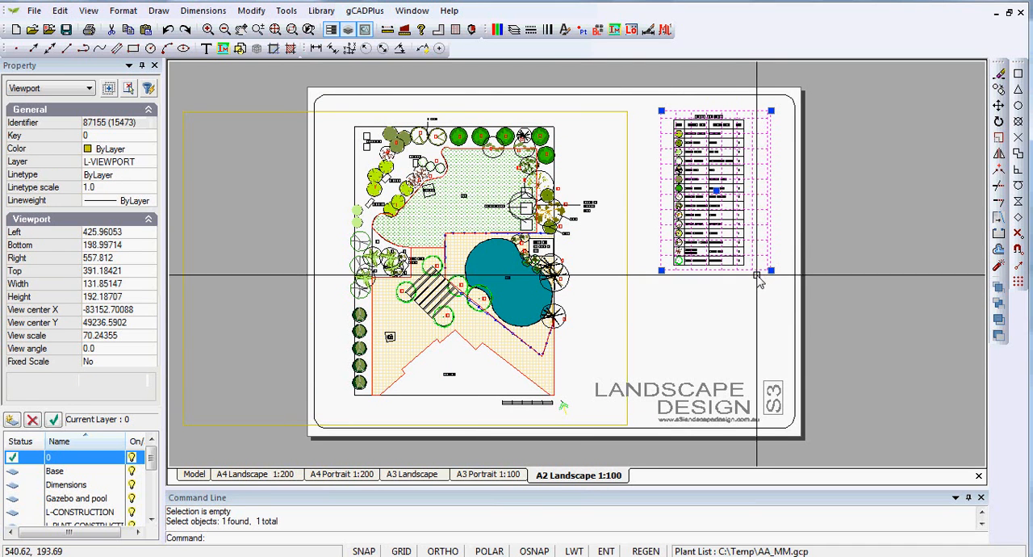
pyautogui.doubleClick(732, 192)
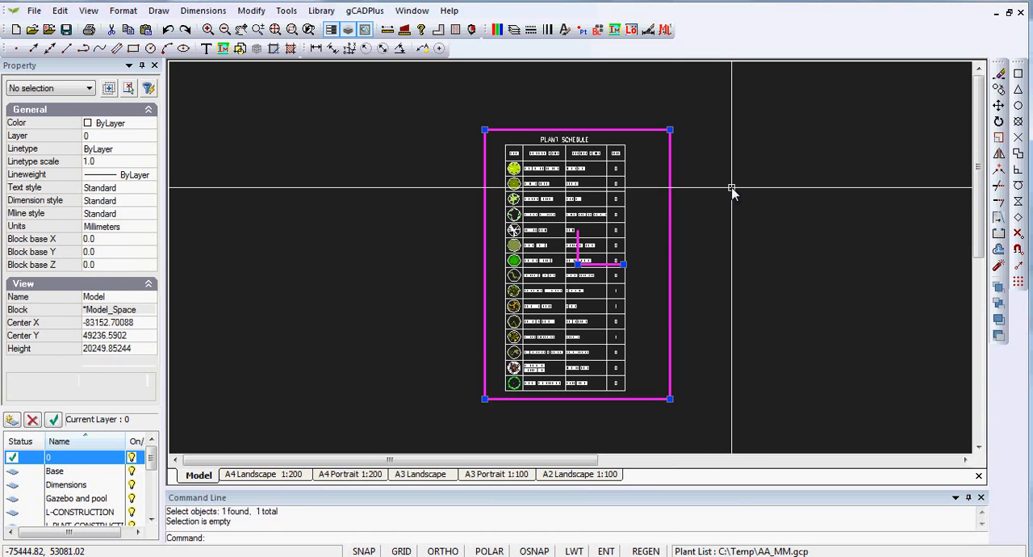
pyautogui.scroll(-4, 693, 267)
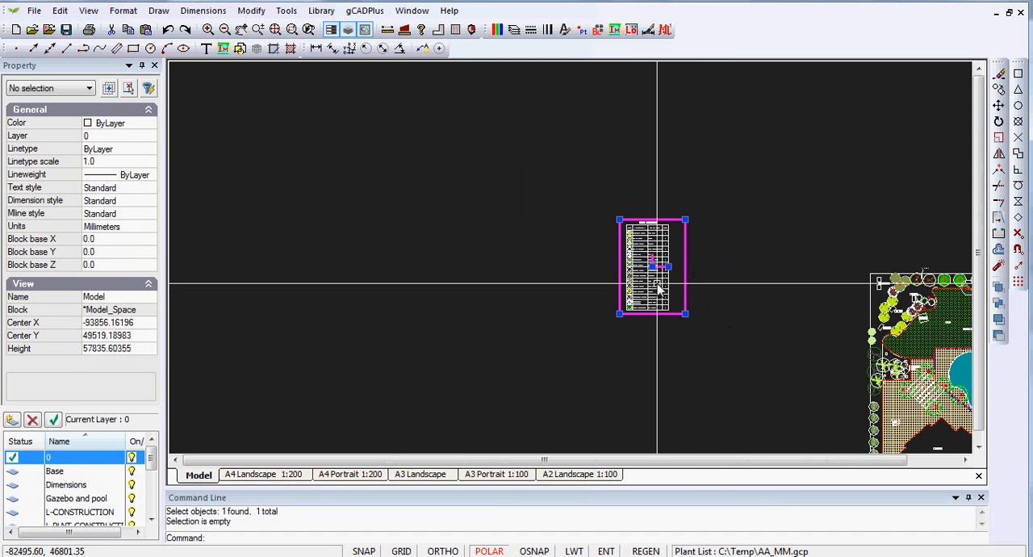
pyautogui.rightClick(650, 257)
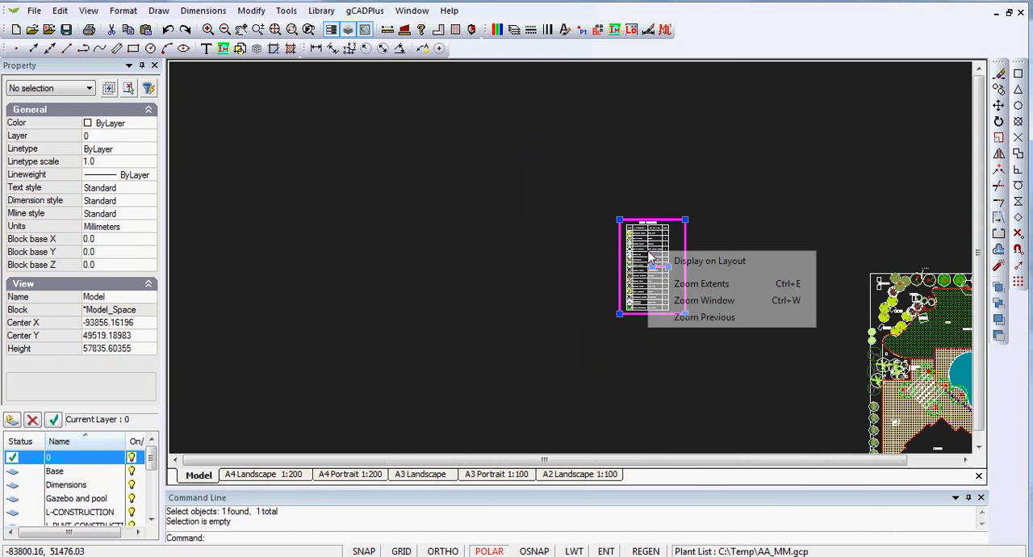
pyautogui.click(687, 263)
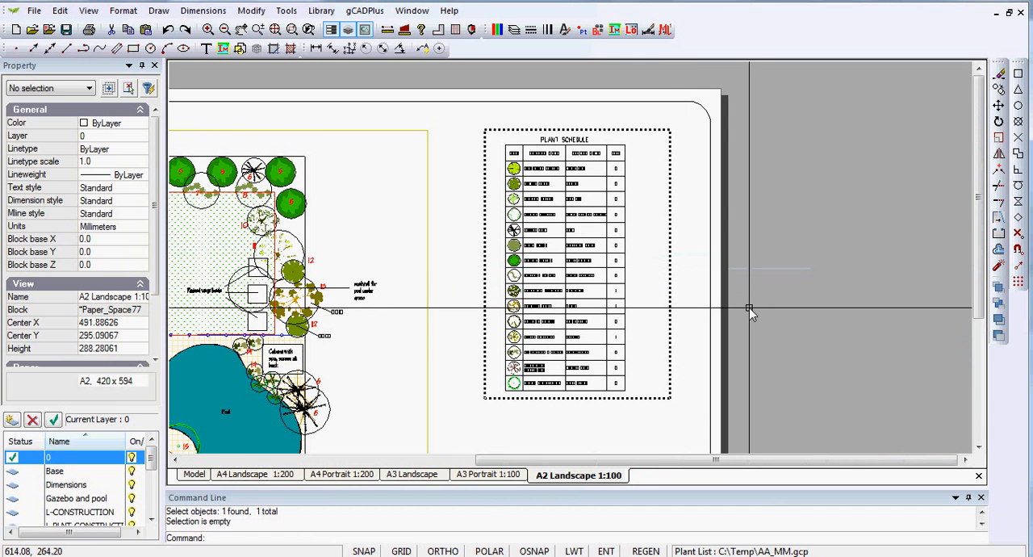
pyautogui.rightClick(650, 272)
pyautogui.click(684, 293)
# Enlarge the plant schedule viewport from its lower-right corner to about 151 mm wide and 253 mm high.
pyautogui.scroll(-1, 767, 330)
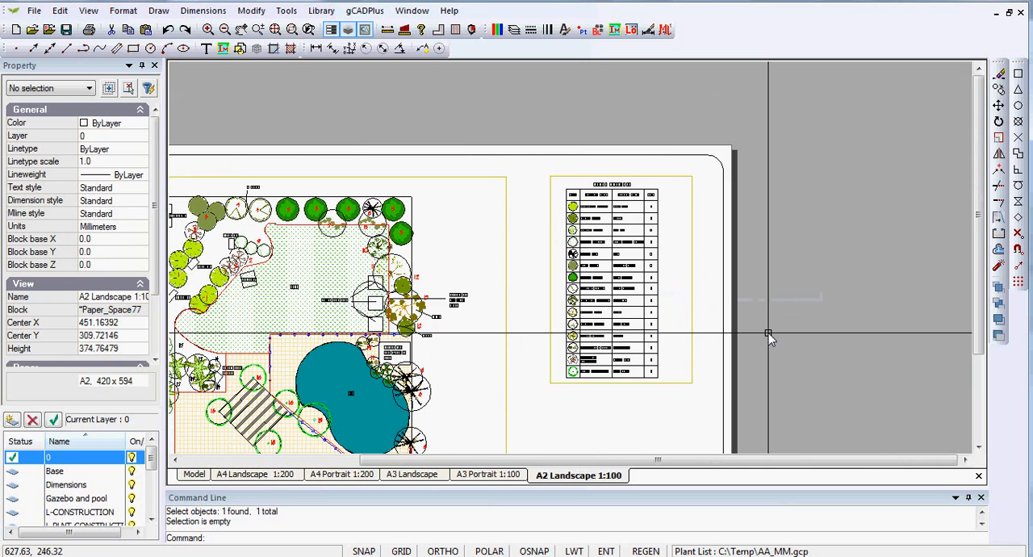
pyautogui.scroll(4, 768, 337)
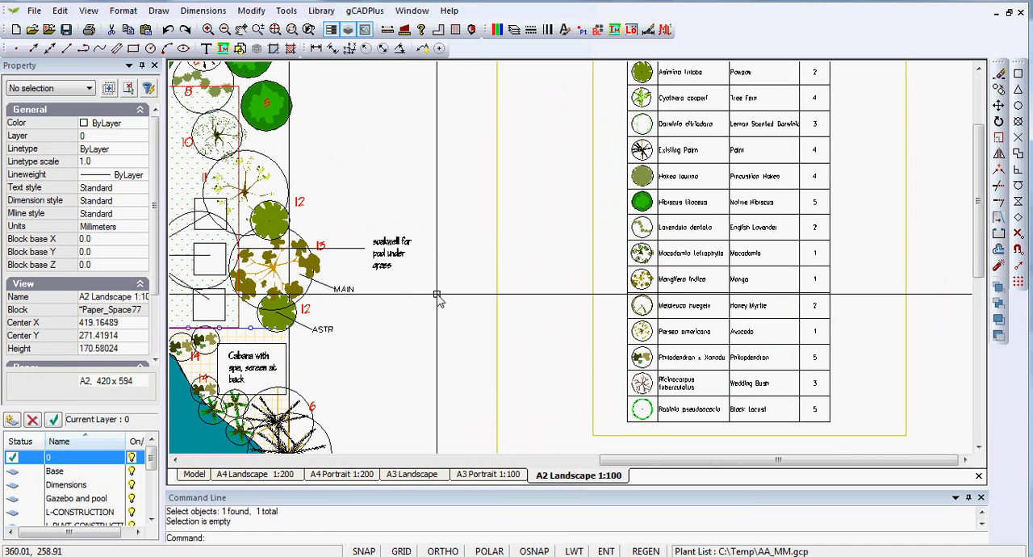
pyautogui.scroll(-3, 437, 296)
pyautogui.scroll(-1, 437, 296)
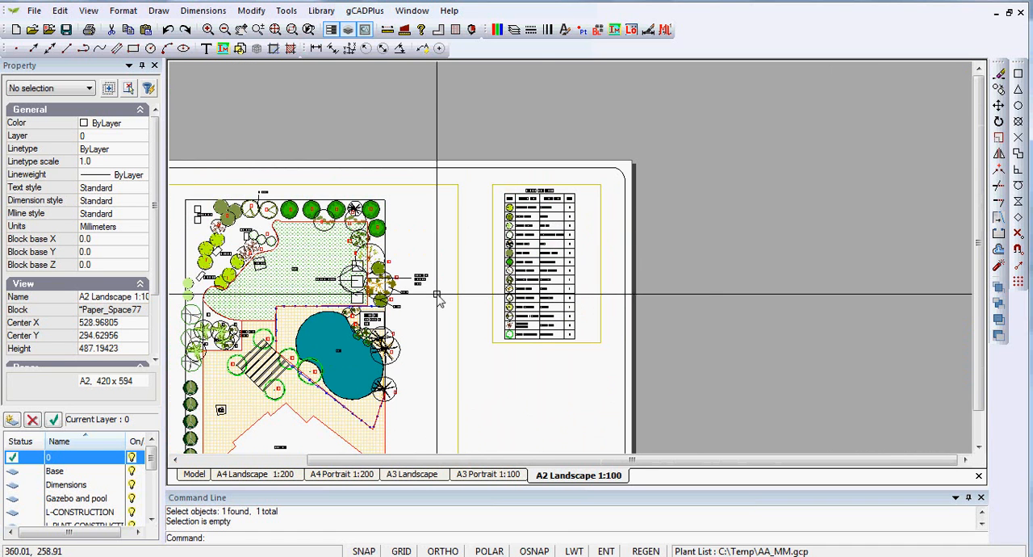
pyautogui.scroll(-2, 556, 365)
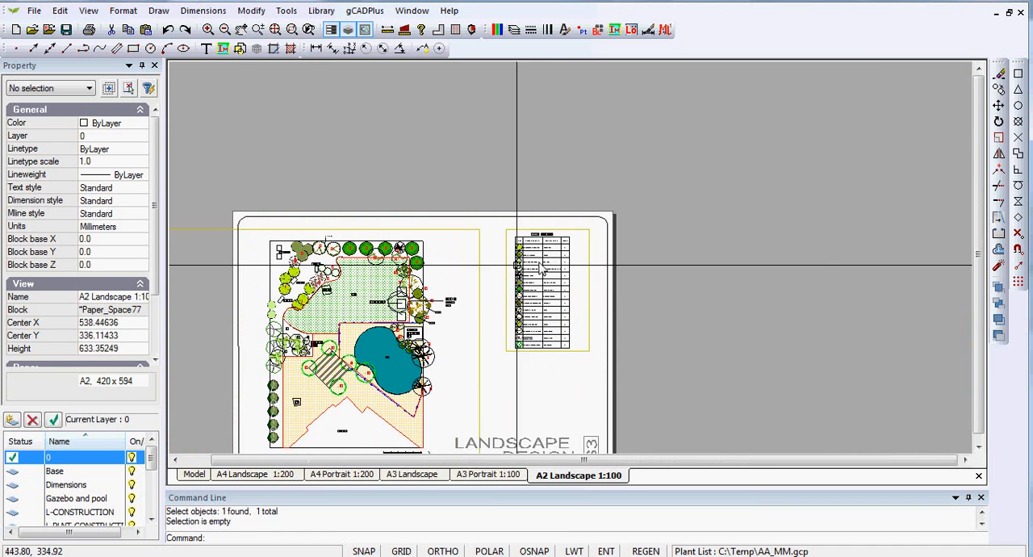
pyautogui.click(579, 355)
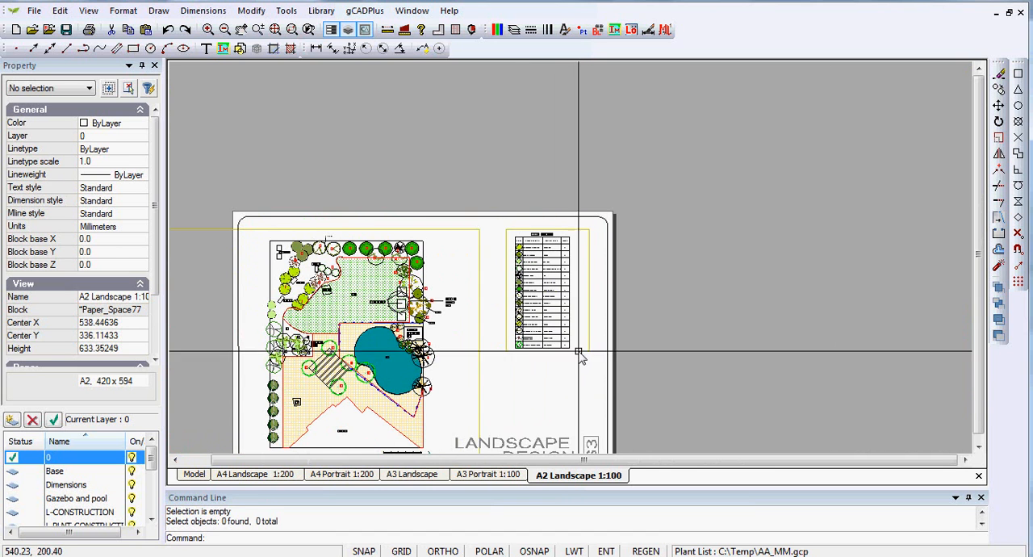
pyautogui.click(579, 351)
pyautogui.click(590, 351)
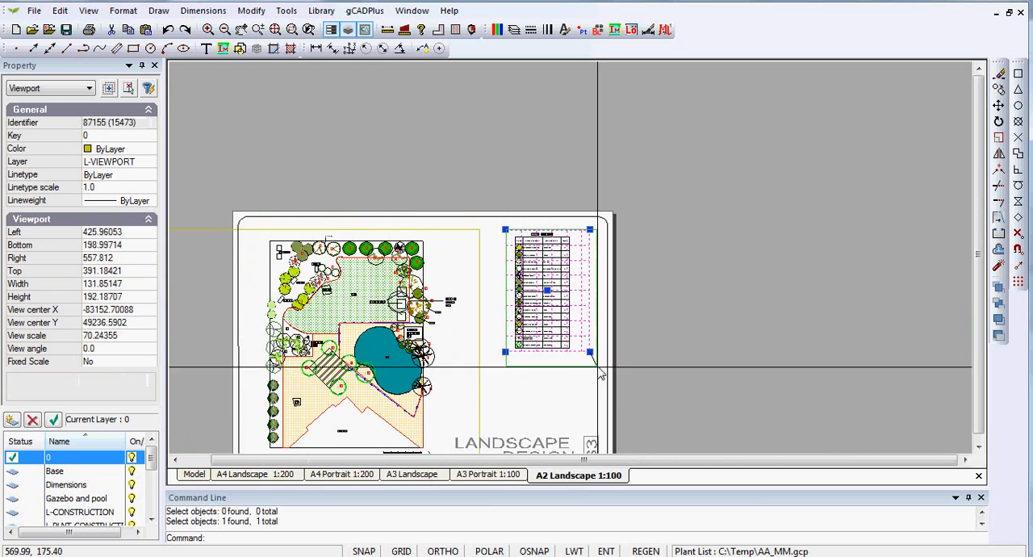
pyautogui.click(602, 390)
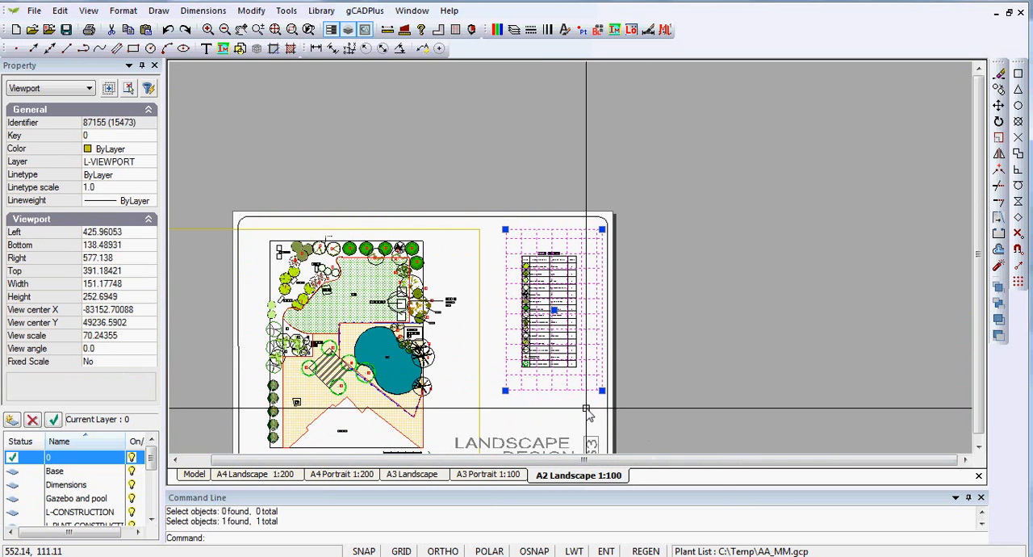
# Display the plant schedule viewport in model space and shrink its frame closely around the schedule table.
pyautogui.doubleClick(588, 344)
pyautogui.press('F10')
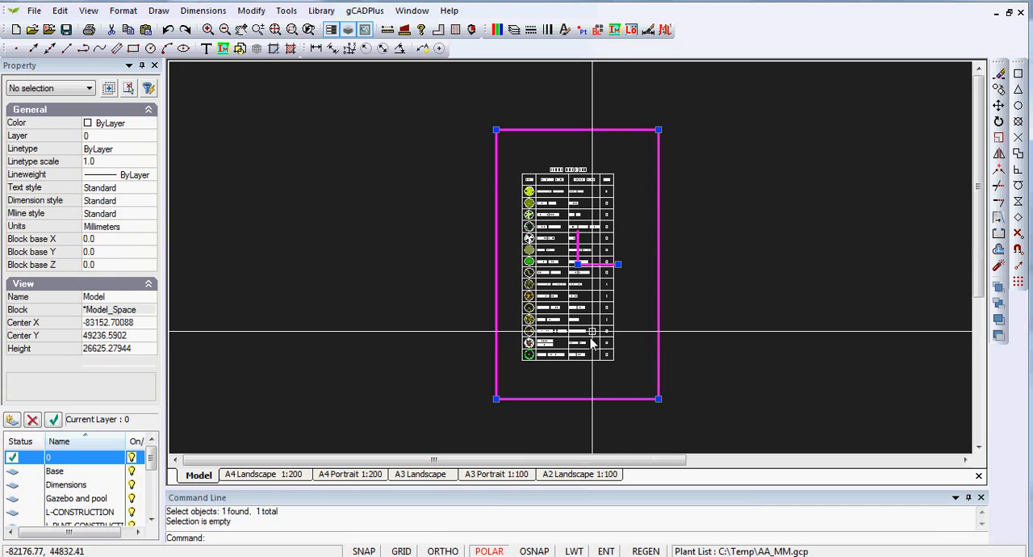
pyautogui.click(659, 130)
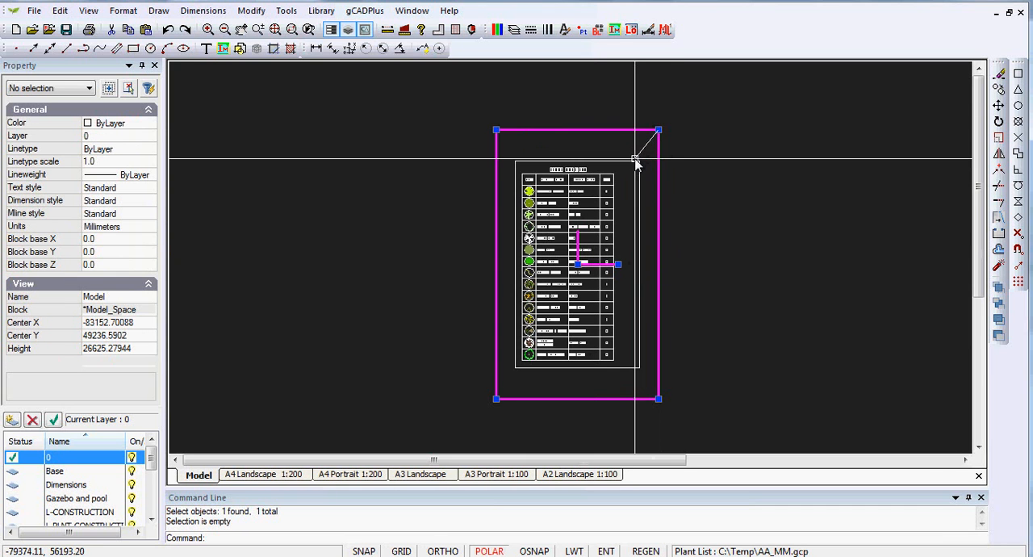
pyautogui.click(639, 162)
# Display the rescaled plant schedule viewport on the layout and deactivate it.
pyautogui.rightClick(624, 226)
pyautogui.click(626, 229)
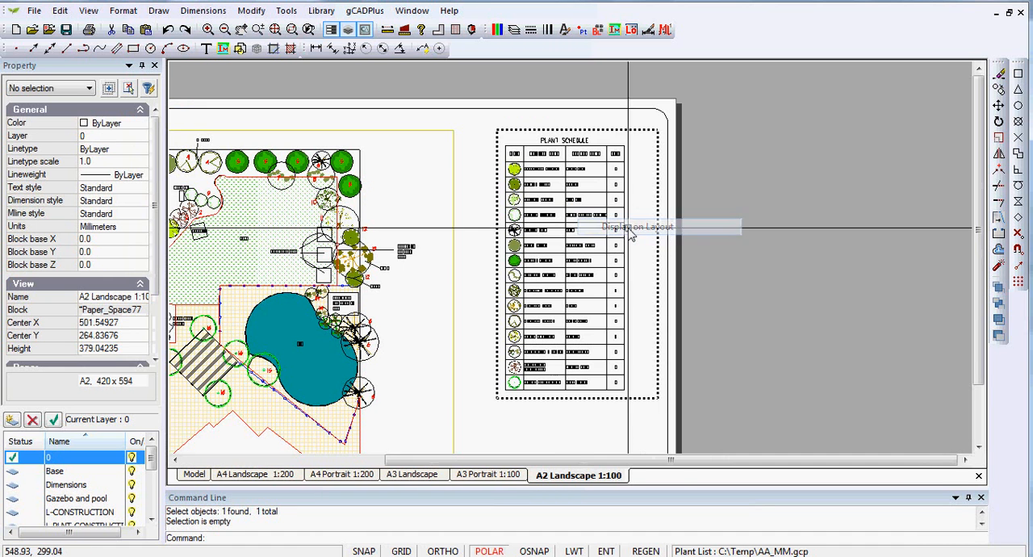
pyautogui.rightClick(598, 275)
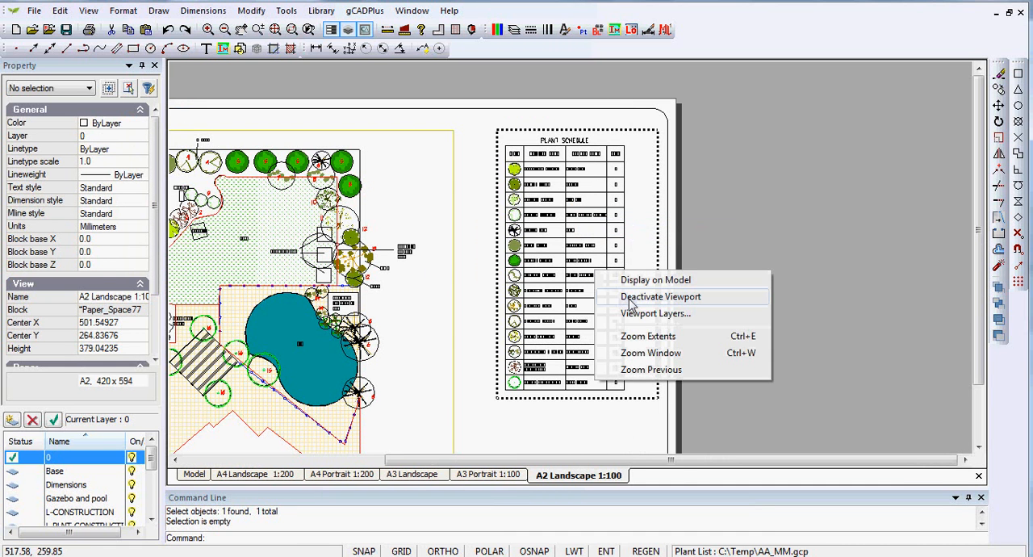
pyautogui.click(655, 297)
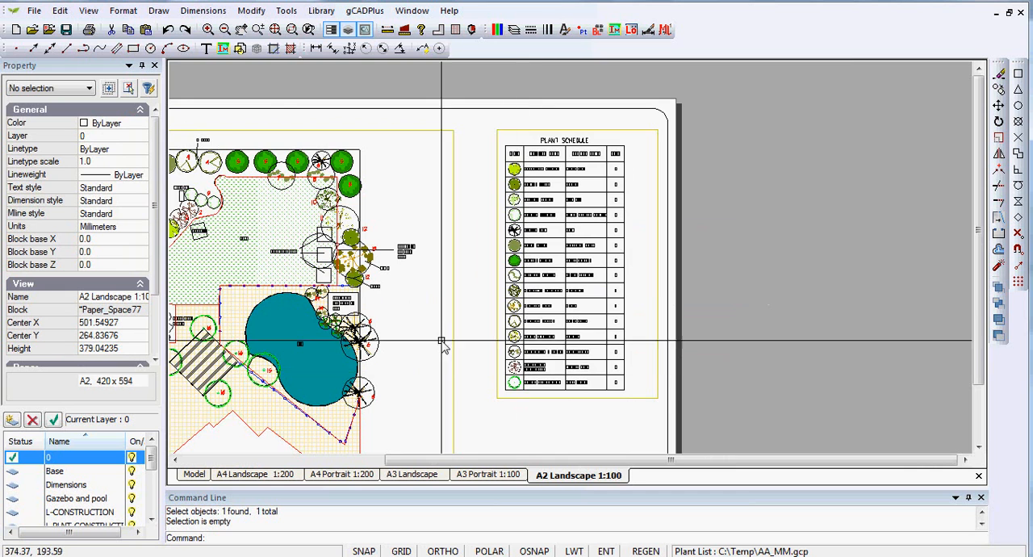
# Examine the A2 sheet's contents, selecting the border rectangle, the landscape design logo and both viewports one after another.
pyautogui.scroll(2, 418, 288)
pyautogui.scroll(1, 418, 288)
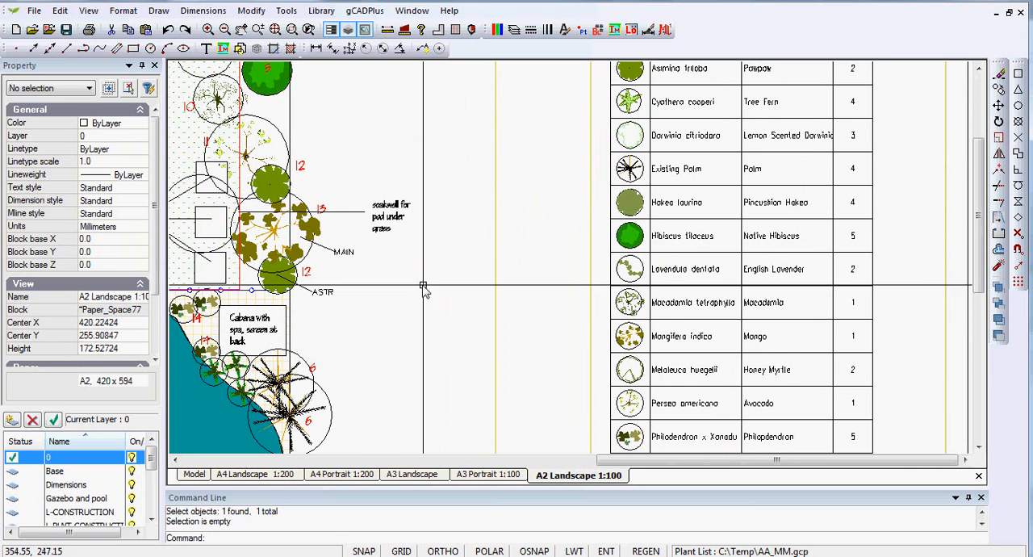
pyautogui.scroll(-4, 445, 299)
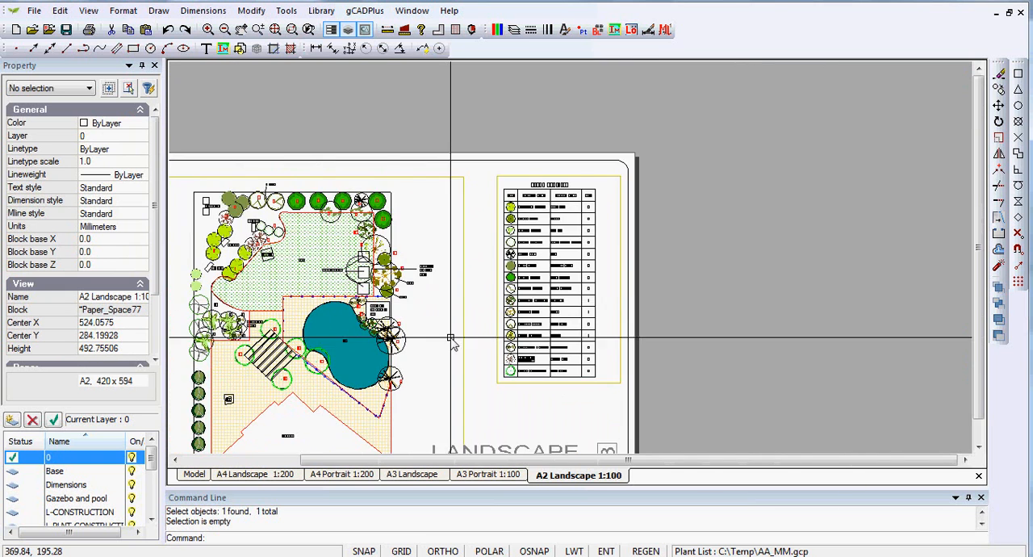
pyautogui.moveTo(452, 343); pyautogui.dragTo(560, 238, button='middle')
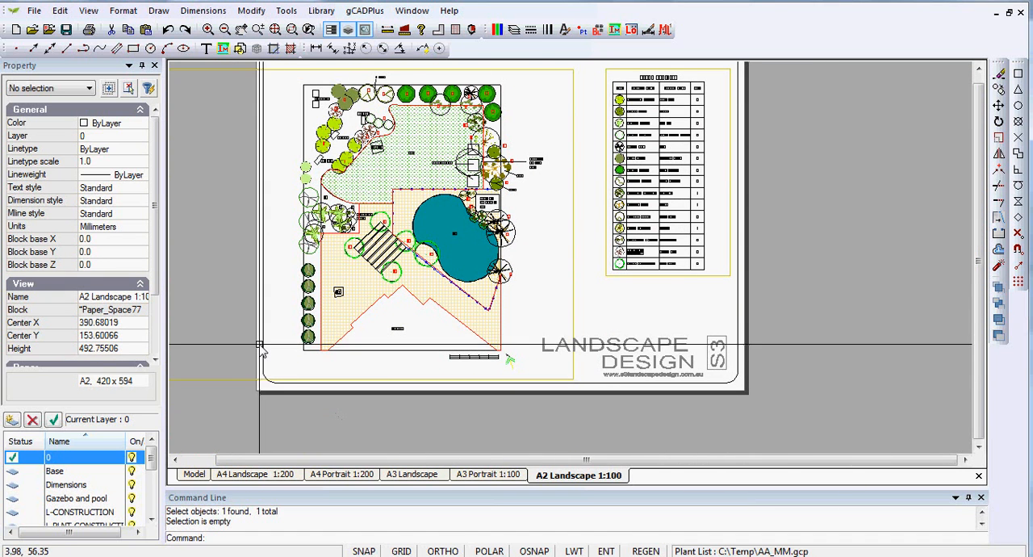
pyautogui.click(590, 397)
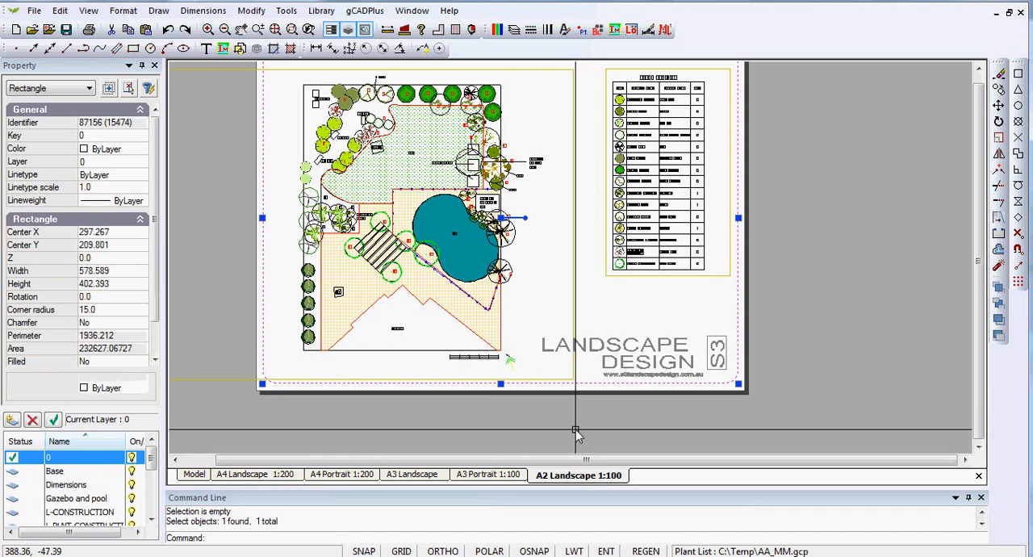
pyautogui.press('Escape')
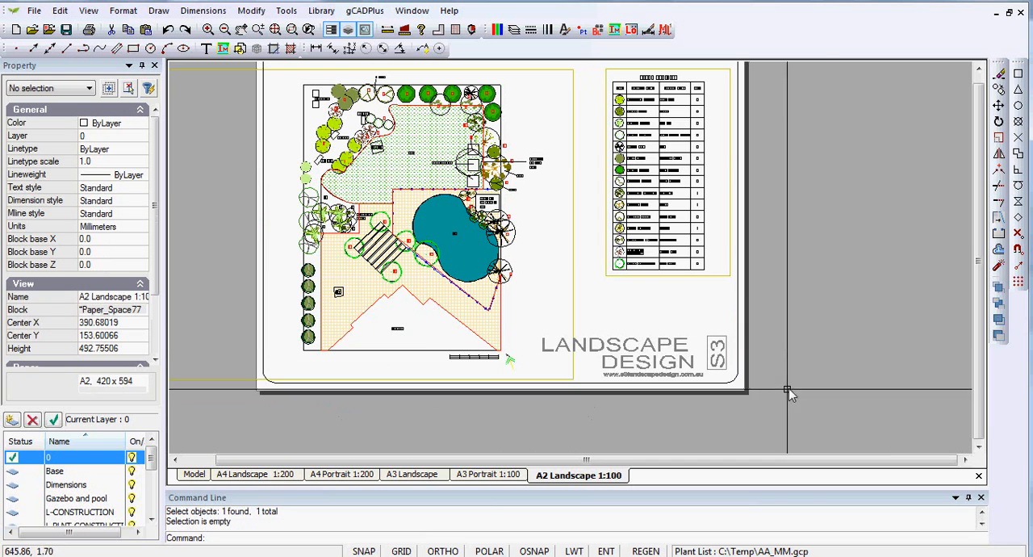
pyautogui.click(710, 351)
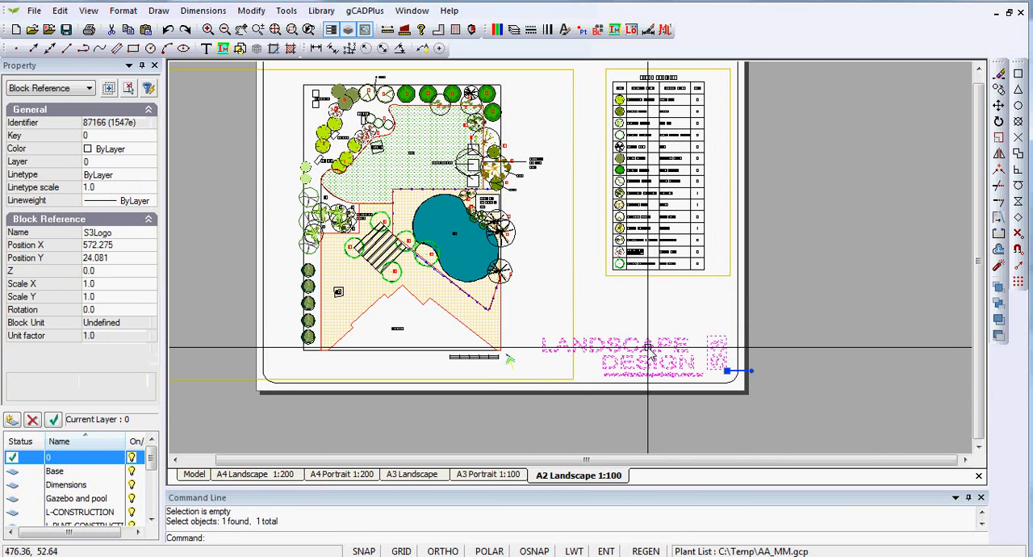
pyautogui.press('Escape')
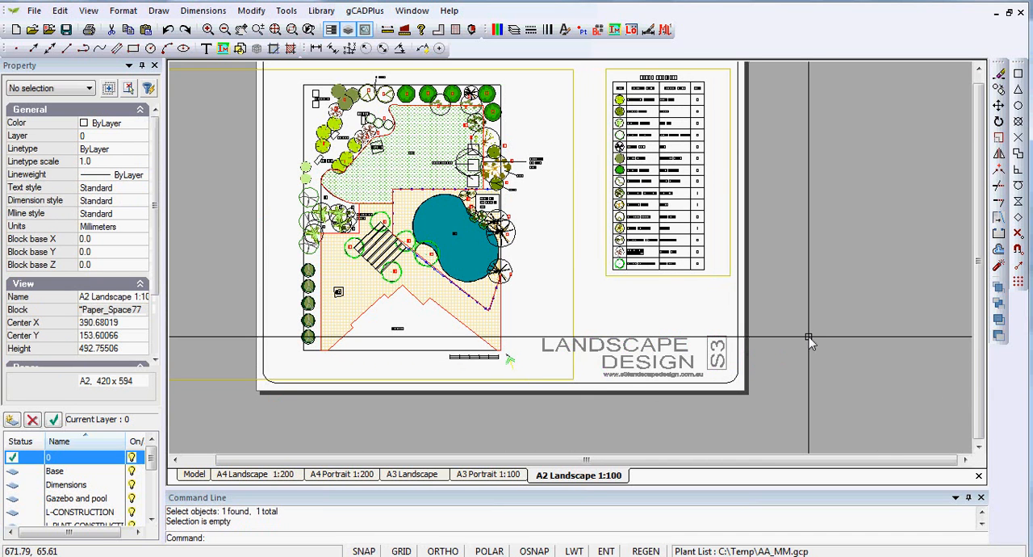
pyautogui.click(722, 277)
pyautogui.press('Escape')
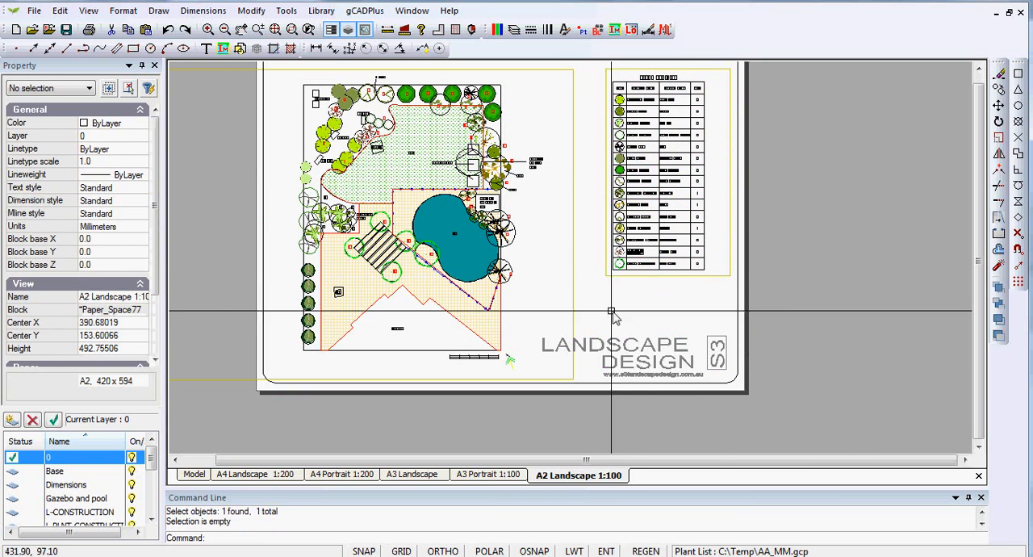
pyautogui.click(574, 305)
pyautogui.press('Escape')
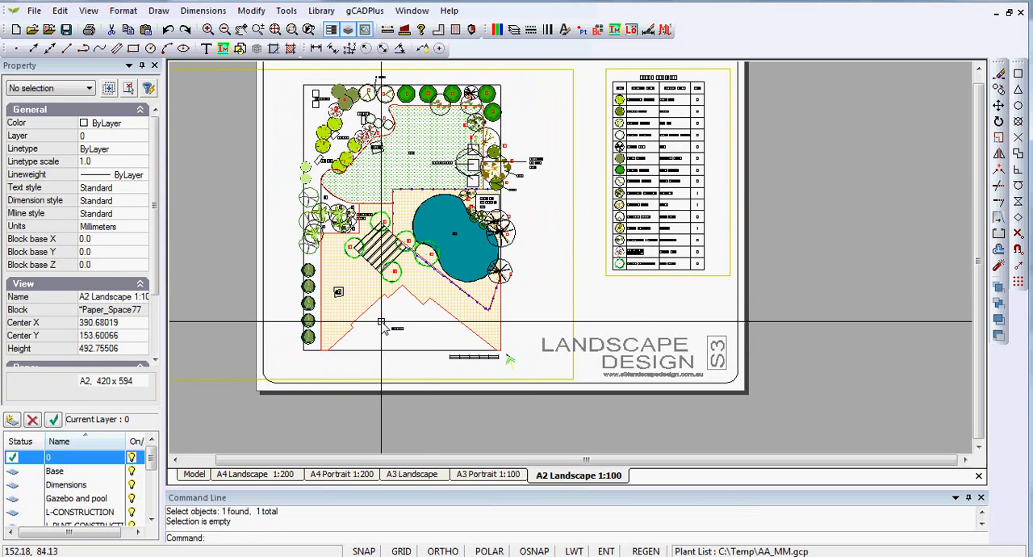
# View the full extents of the drawing in model space and return to the A2 Landscape 1:100 layout.
pyautogui.click(198, 475)
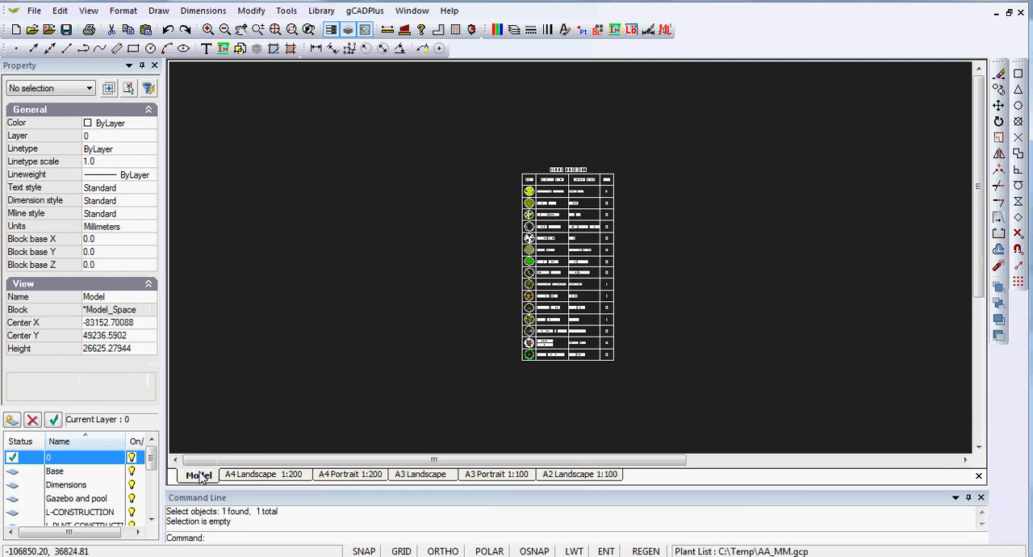
pyautogui.rightClick(401, 308)
pyautogui.click(447, 315)
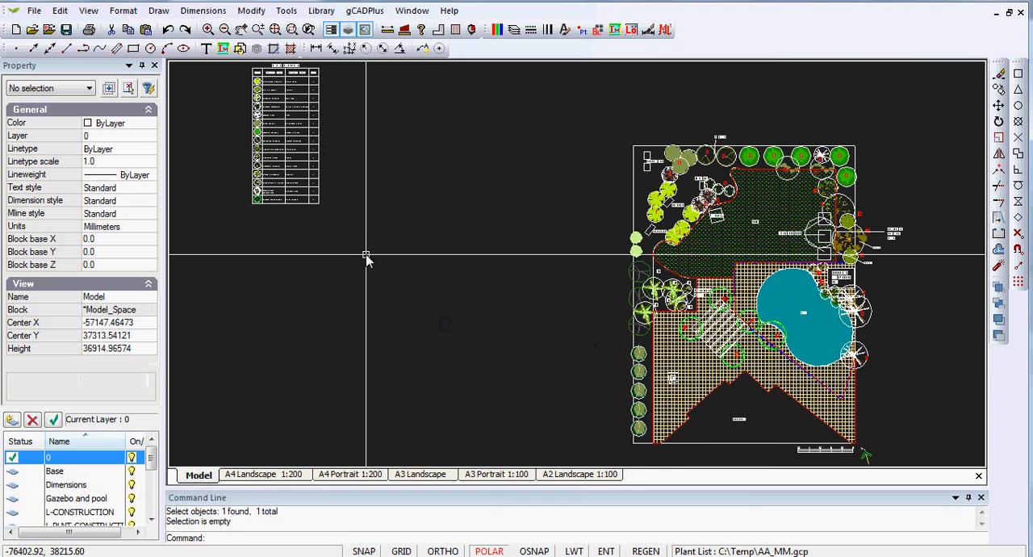
pyautogui.click(577, 474)
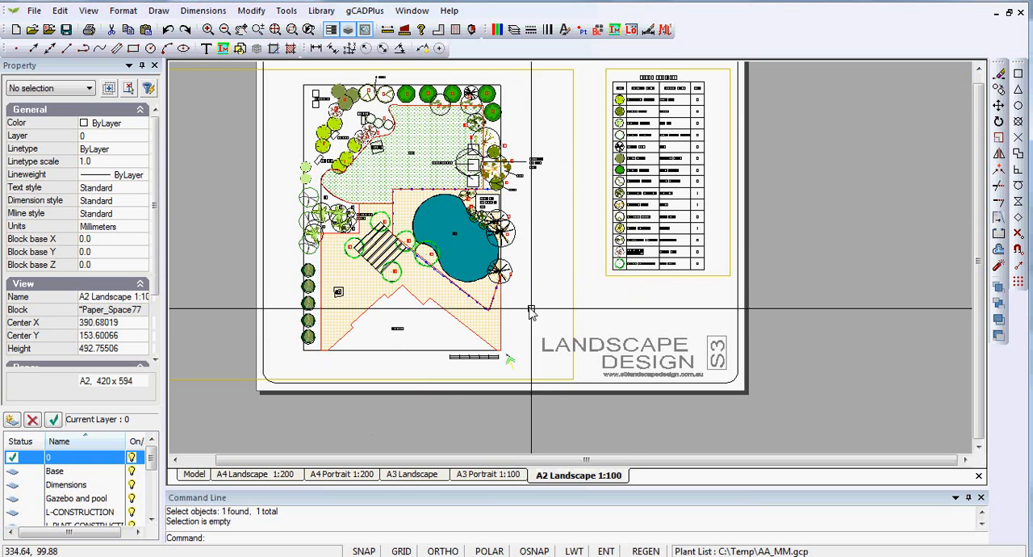
# Check the garden plan viewport's properties and examine the scale bar below the residence up close.
pyautogui.click(575, 307)
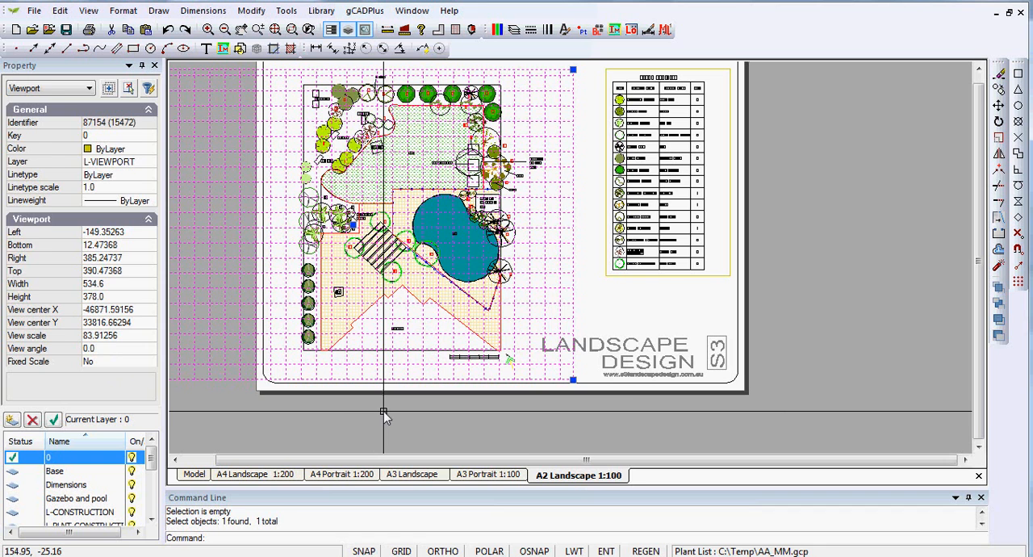
pyautogui.press('Escape')
pyautogui.scroll(3, 452, 374)
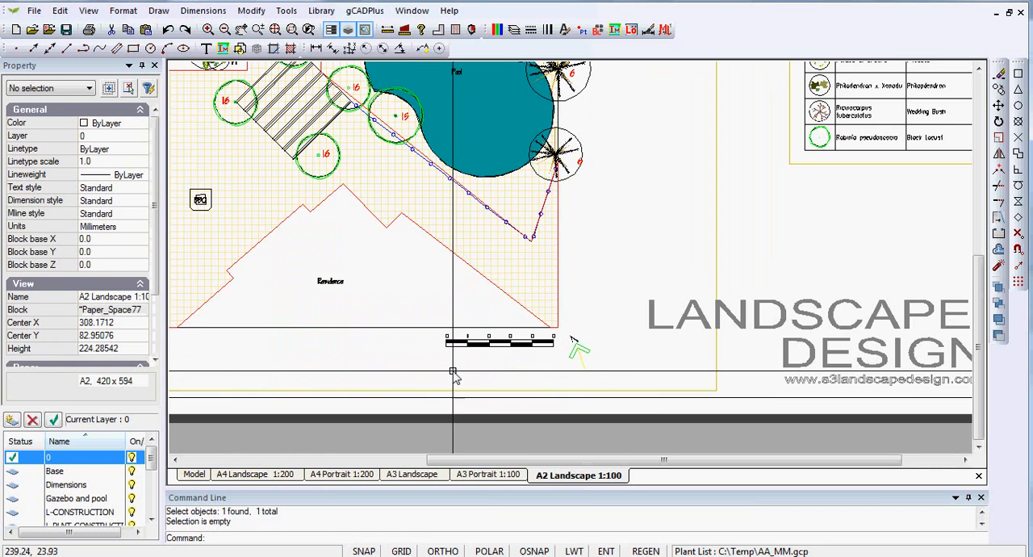
pyautogui.scroll(1, 452, 373)
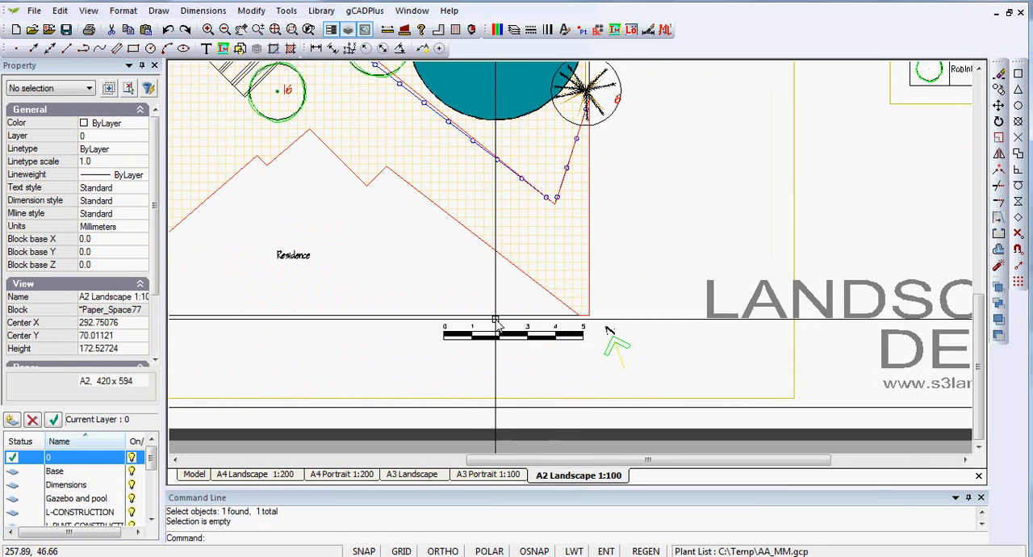
pyautogui.scroll(1, 498, 324)
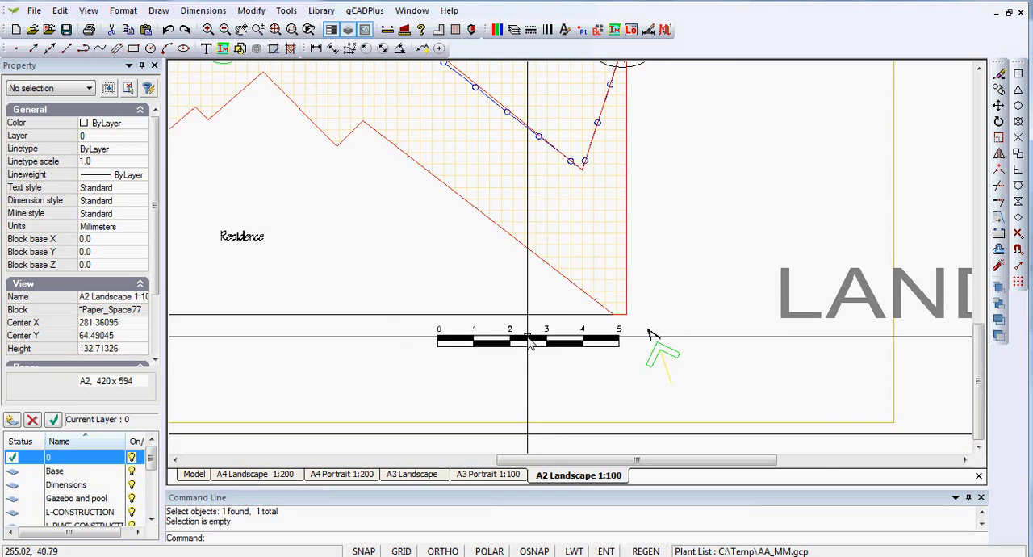
# Measure the distance across the narrow part of the pool in model space.
pyautogui.scroll(-1, 529, 339)
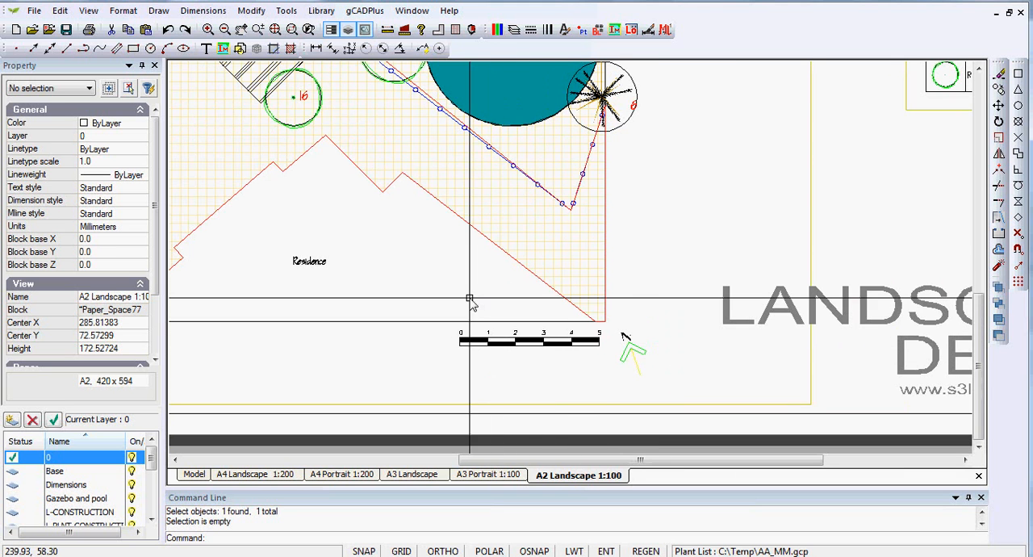
pyautogui.scroll(-1, 470, 300)
pyautogui.moveTo(403, 272)
pyautogui.mouseDown(button='middle')
pyautogui.moveTo(541, 317)
pyautogui.moveTo(534, 297)
pyautogui.moveTo(503, 324)
pyautogui.mouseUp(button='middle')
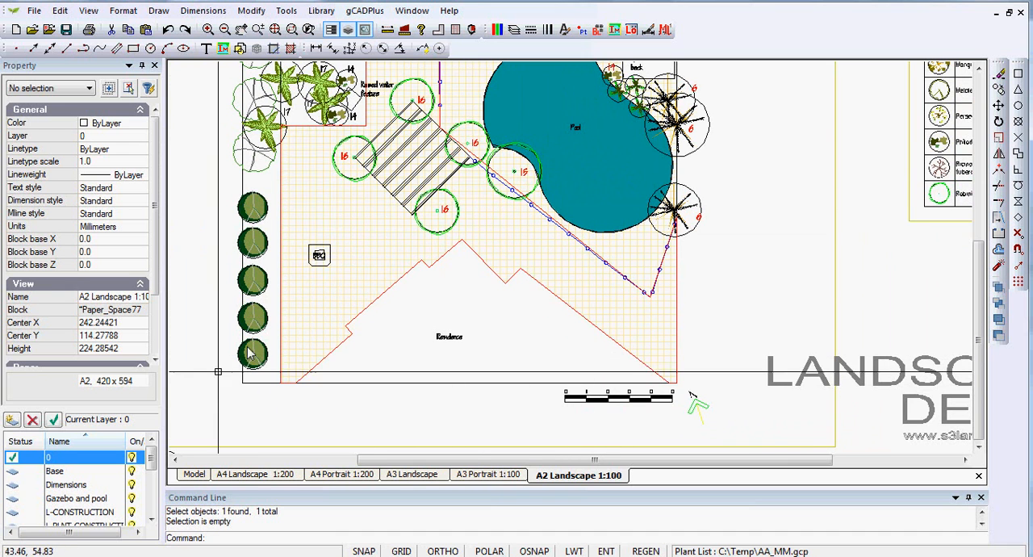
pyautogui.click(193, 474)
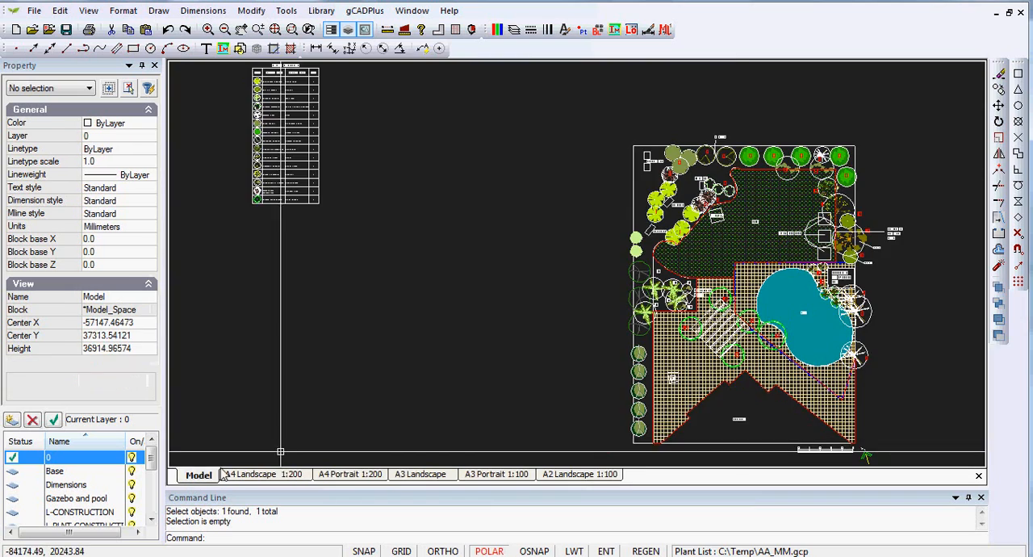
pyautogui.scroll(3, 734, 348)
pyautogui.moveTo(795, 321); pyautogui.dragTo(549, 280, button='middle')
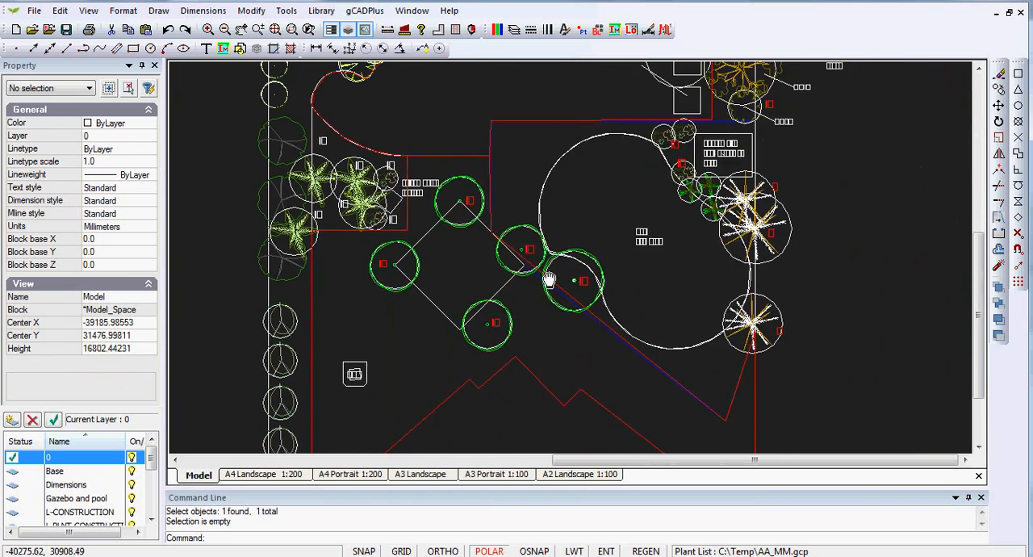
pyautogui.click(595, 274)
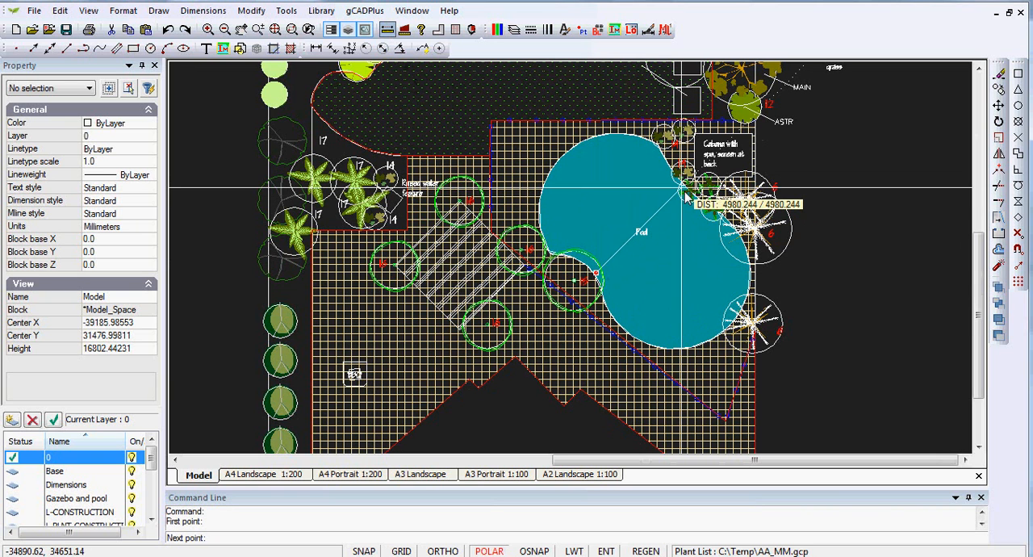
pyautogui.click(685, 196)
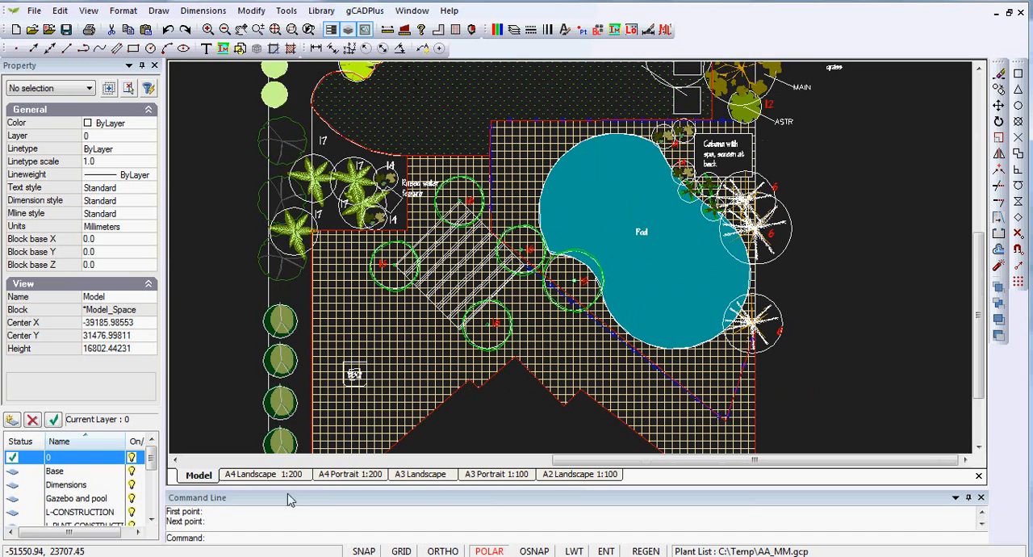
# Set the garden plan viewport on the A2 Landscape 1:100 layout to view scale 100 with Fixed Scale set to Yes.
pyautogui.click(556, 476)
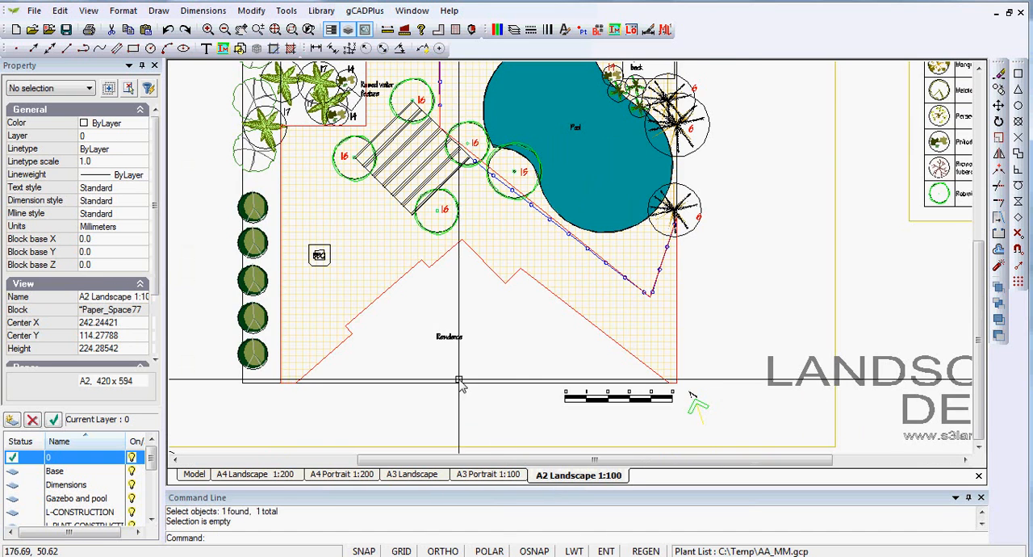
pyautogui.scroll(-3, 461, 377)
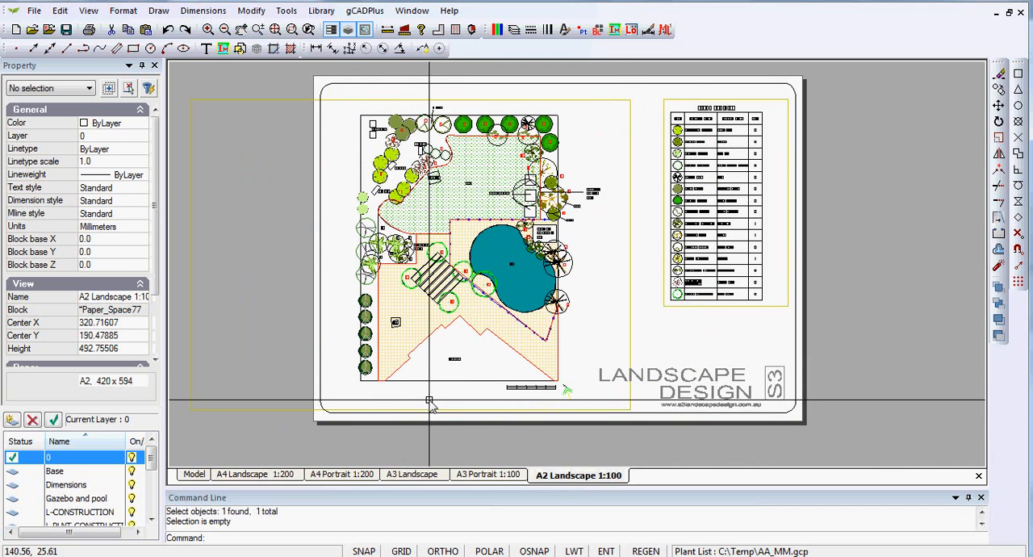
pyautogui.click(631, 344)
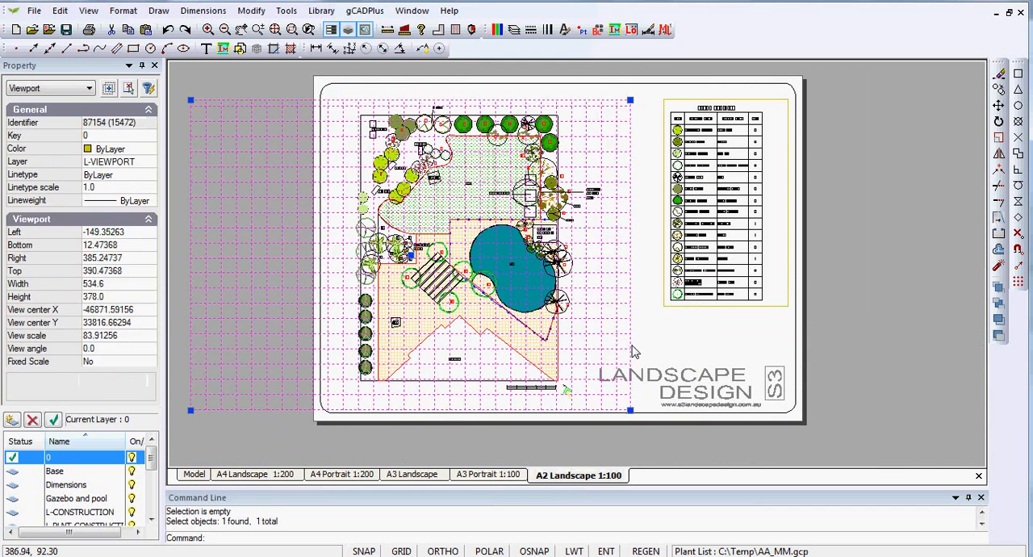
pyautogui.click(114, 342)
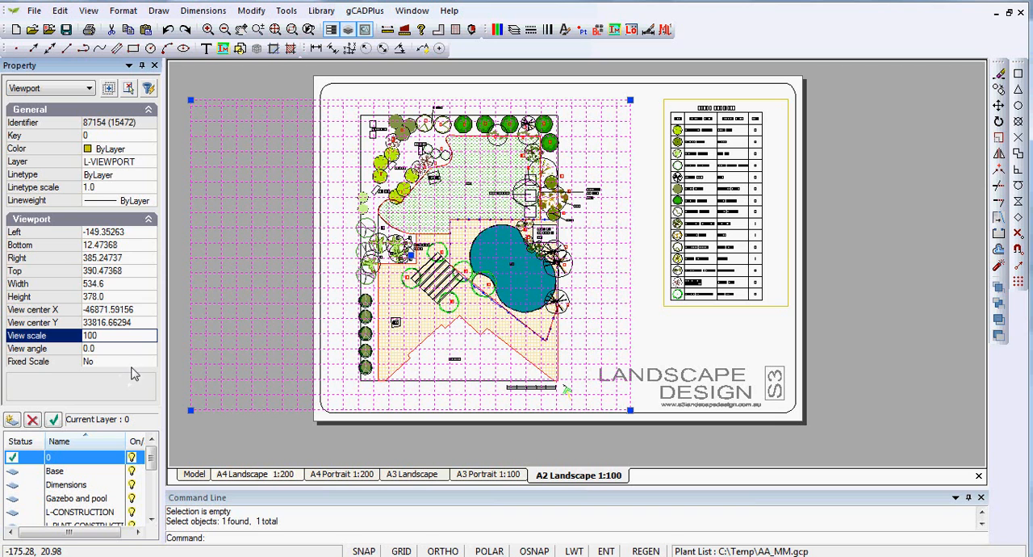
pyautogui.click(105, 363)
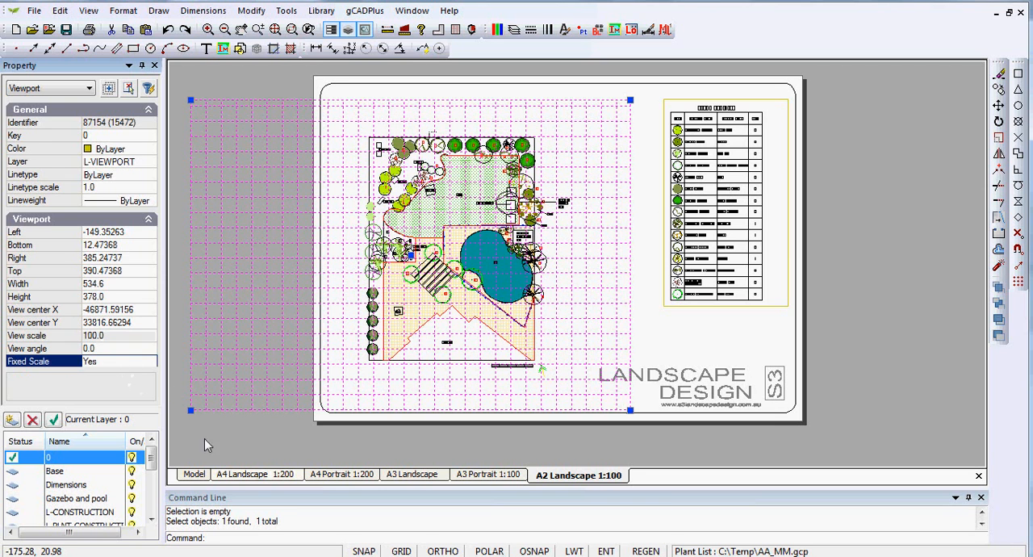
pyautogui.press('Escape')
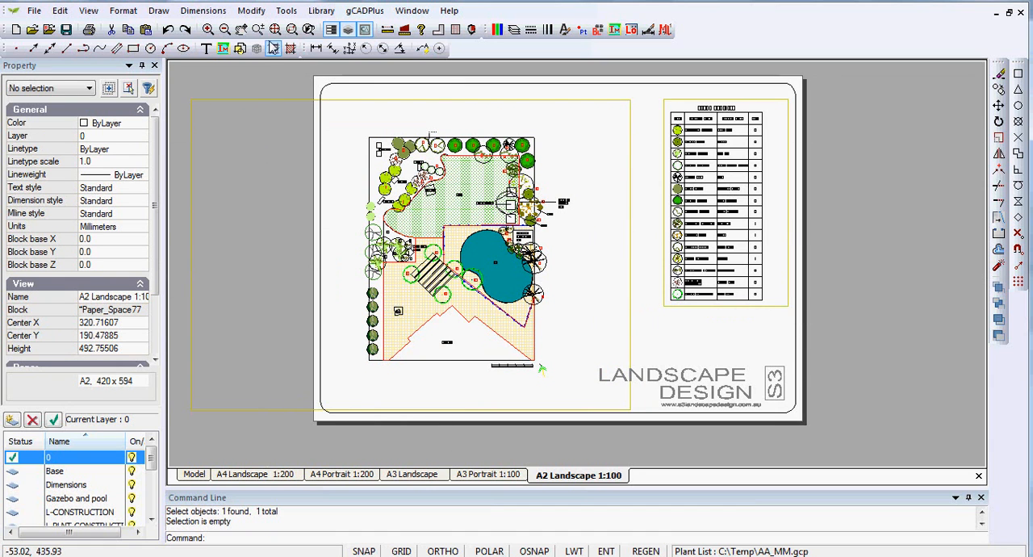
# Apply a fixed metric scale of 1:50 to the garden plan viewport with the Set fixed scale command and deselect it.
pyautogui.click(252, 11)
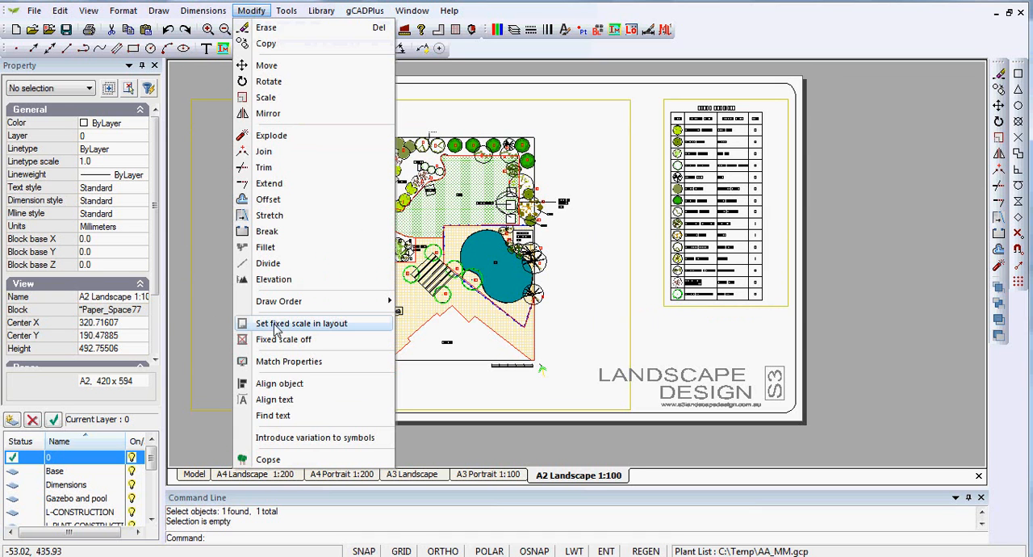
pyautogui.click(300, 324)
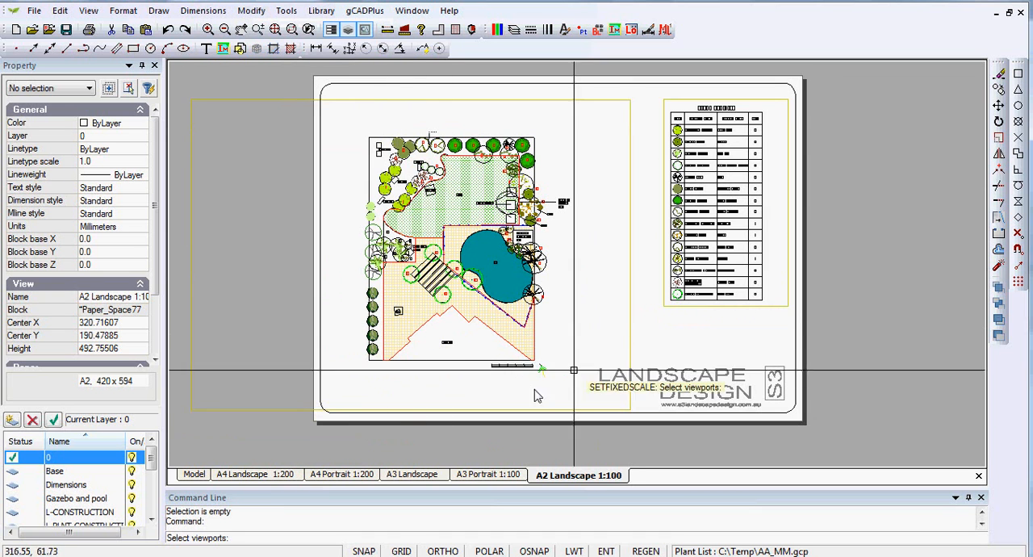
pyautogui.click(629, 347)
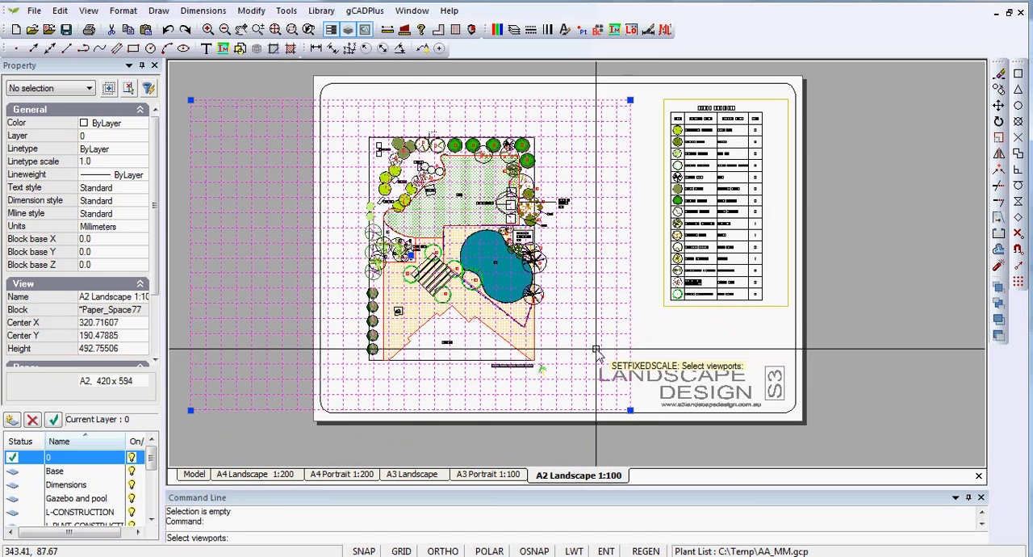
pyautogui.press('Return')
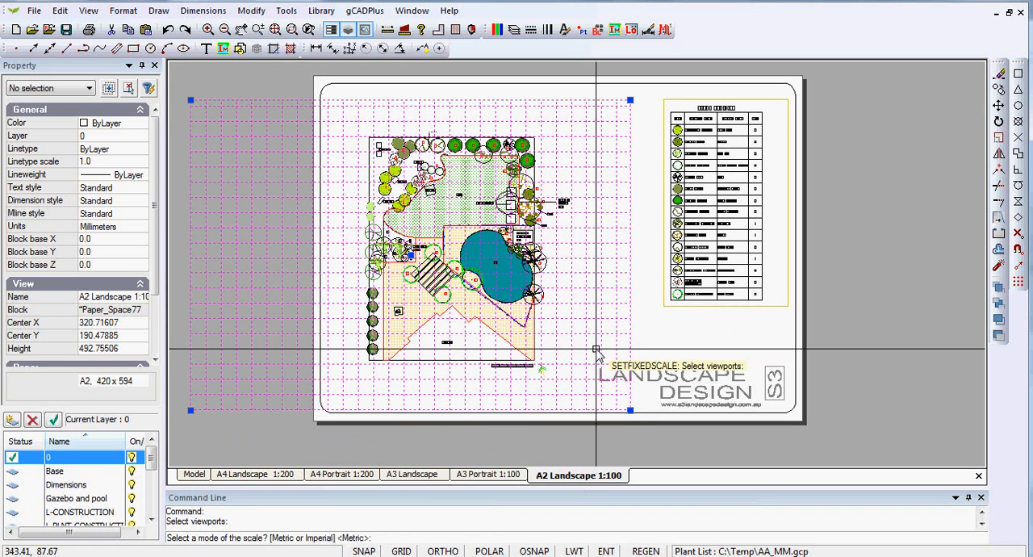
pyautogui.press('Return')
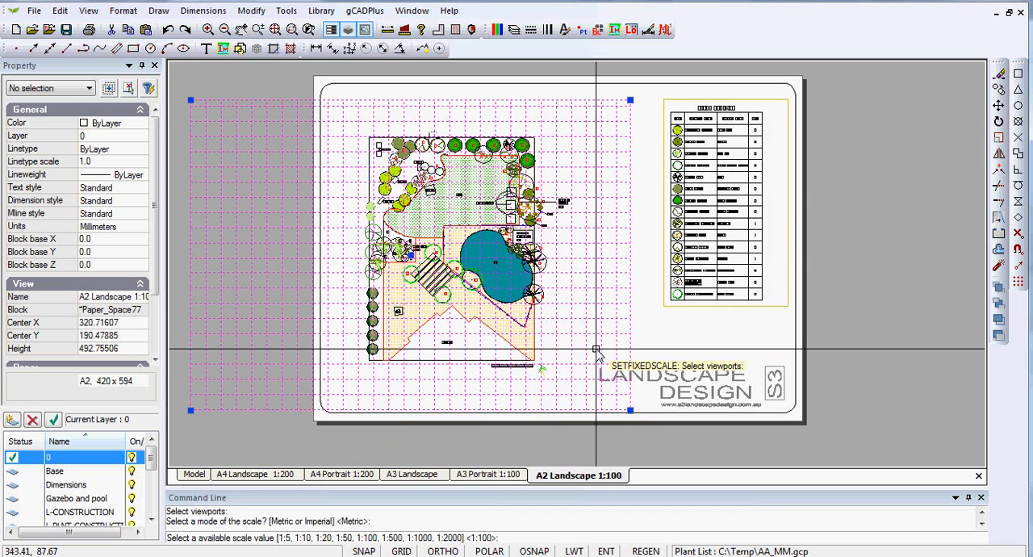
pyautogui.write('1:500')
pyautogui.press('BackSpace')
pyautogui.press('Return')
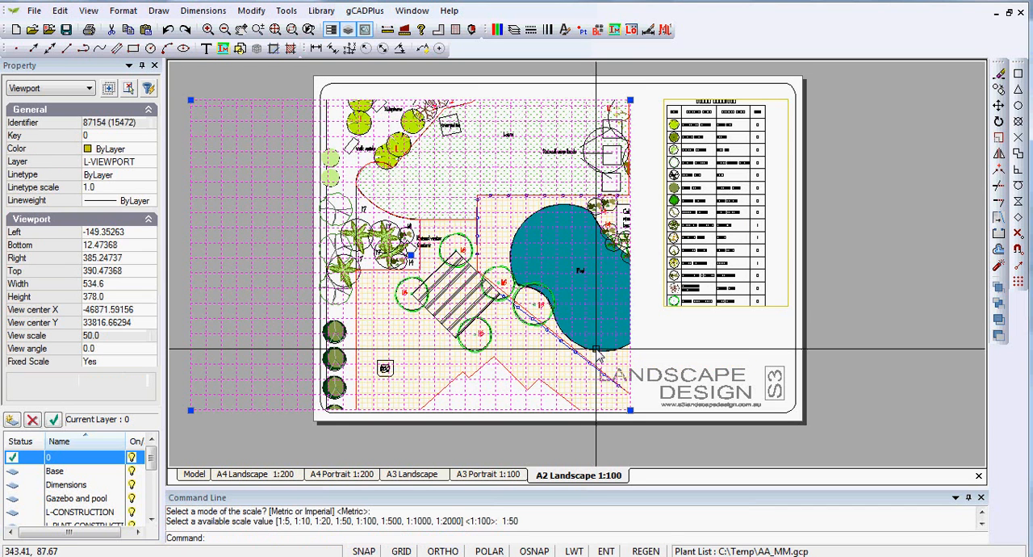
pyautogui.rightClick(632, 206)
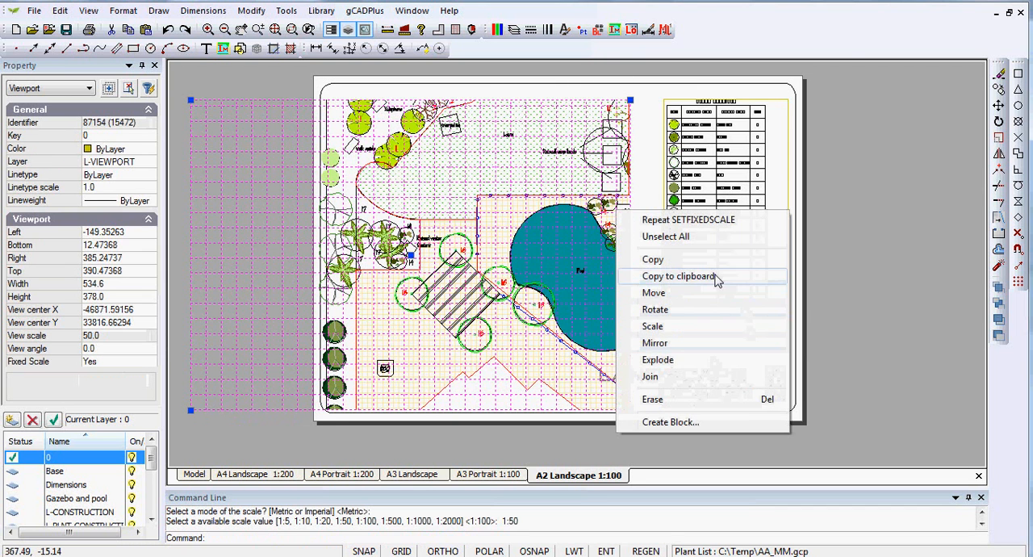
pyautogui.click(676, 236)
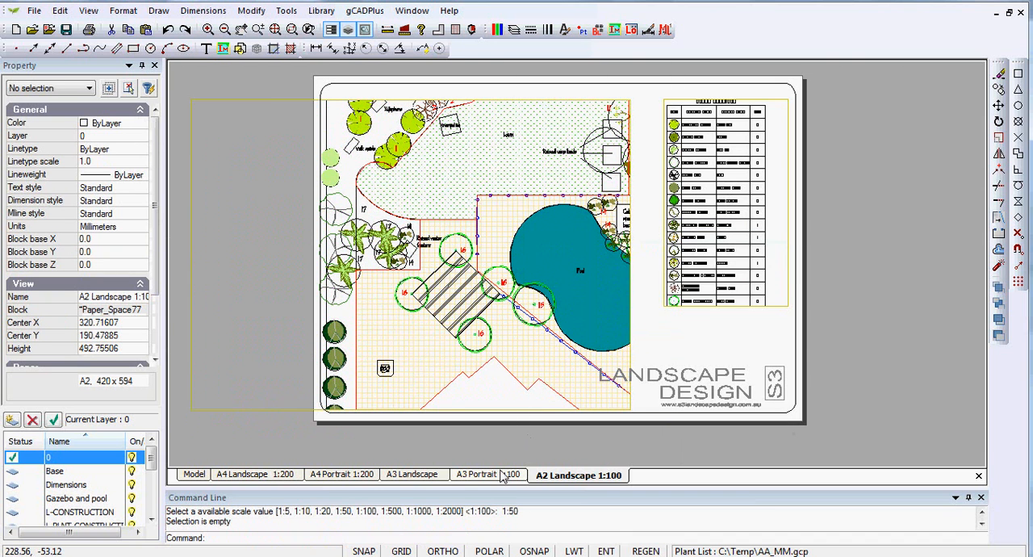
# Shift the garden plan viewport's view frame in model space over the upper garden, display it on the layout and deactivate the viewport.
pyautogui.doubleClick(472, 195)
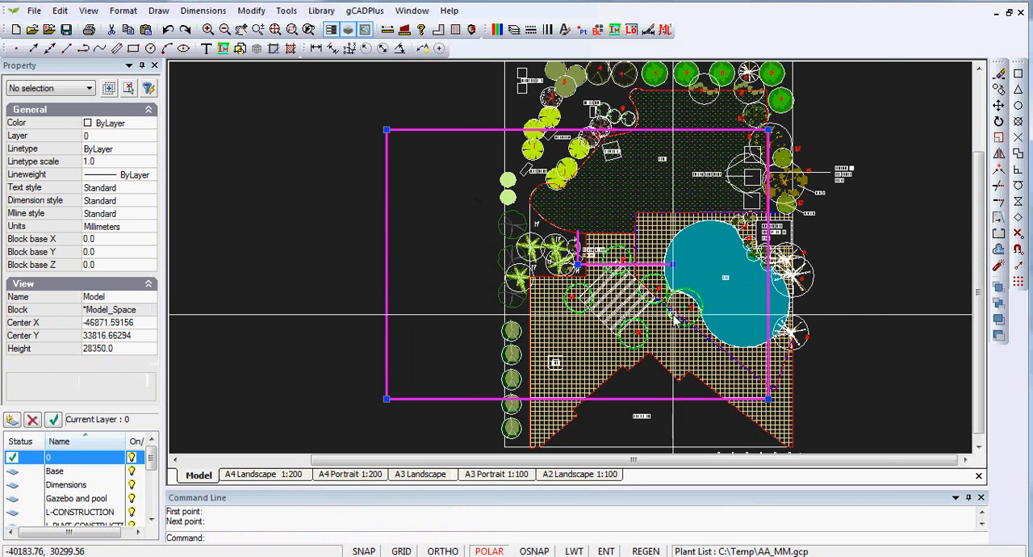
pyautogui.moveTo(885, 283); pyautogui.dragTo(762, 338, button='middle')
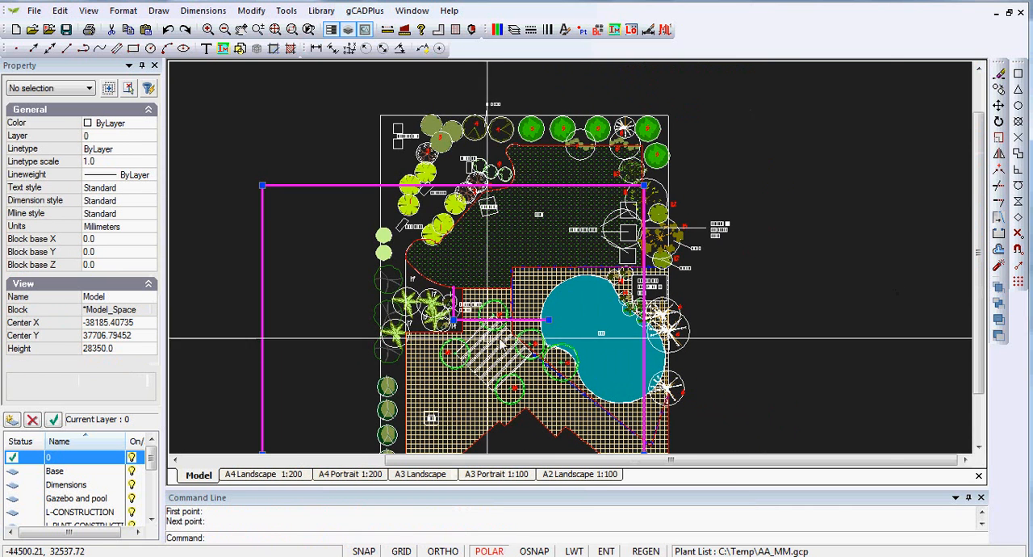
pyautogui.click(454, 320)
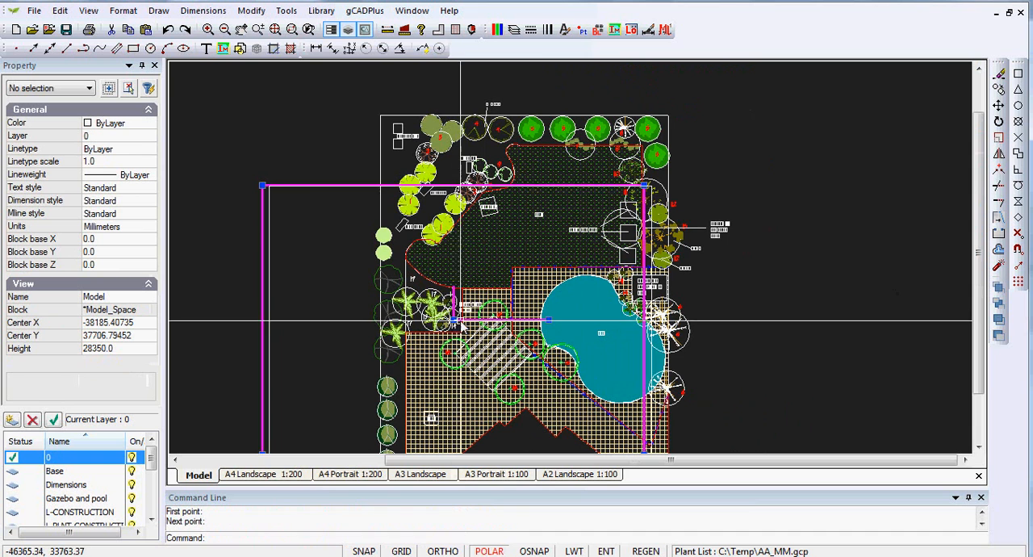
pyautogui.click(529, 230)
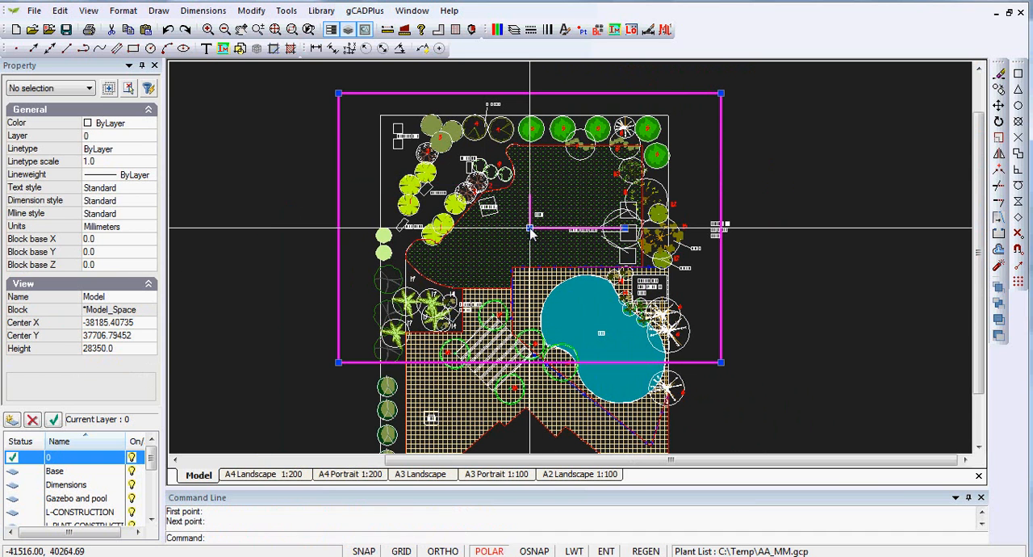
pyautogui.rightClick(529, 230)
pyautogui.click(565, 226)
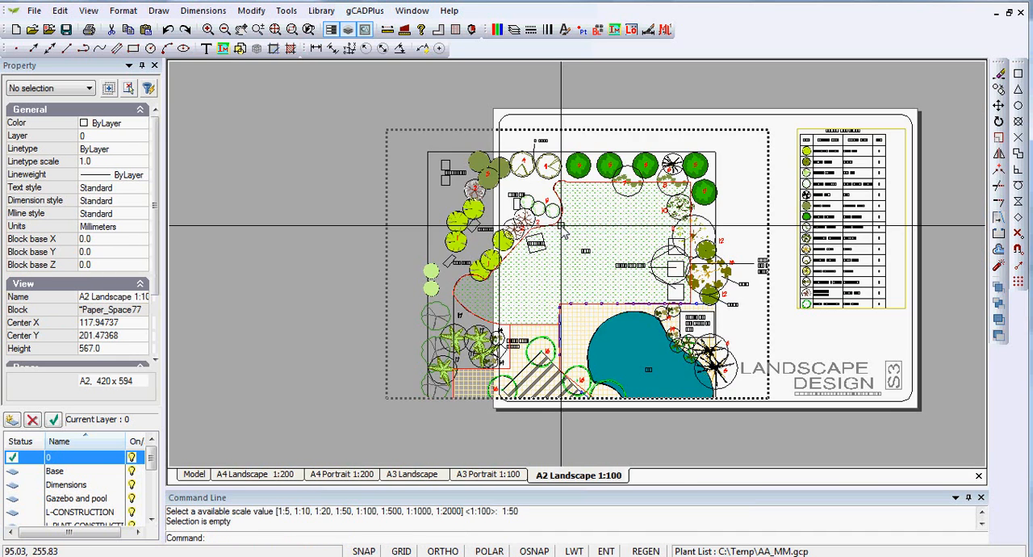
pyautogui.rightClick(563, 229)
pyautogui.click(605, 252)
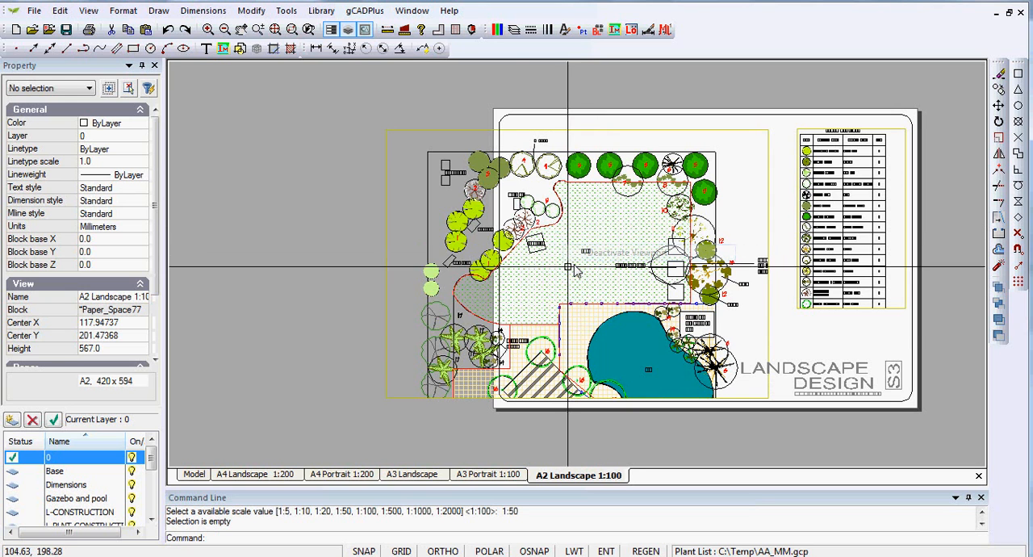
# Review the garden plan viewport's view frame in model space, redisplay it on the layout and deactivate the viewport.
pyautogui.doubleClick(387, 392)
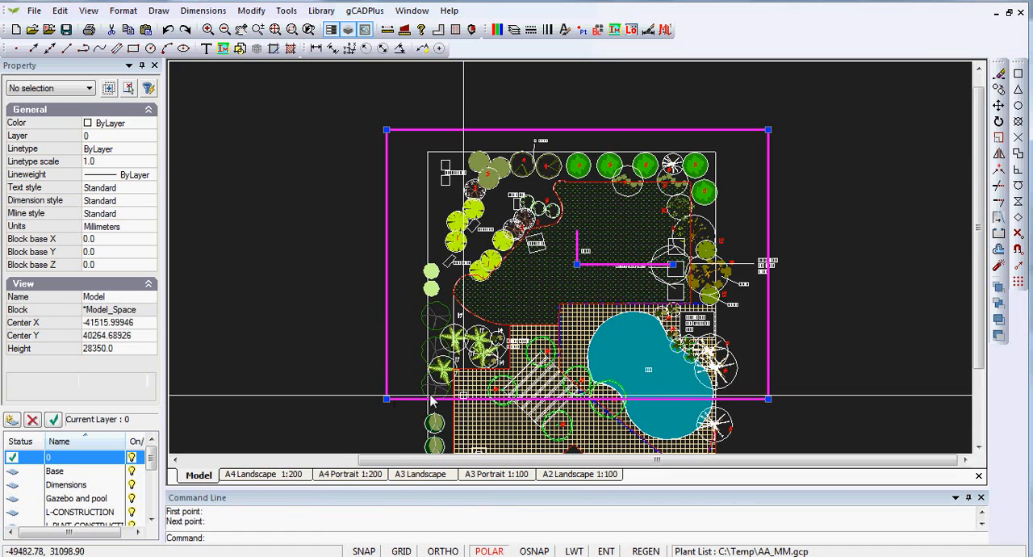
pyautogui.rightClick(633, 238)
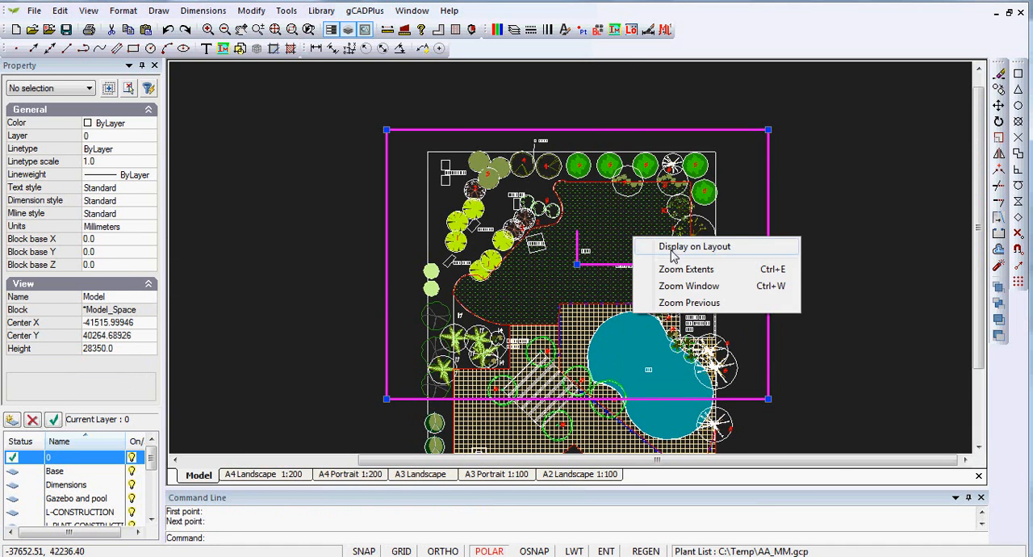
pyautogui.click(673, 249)
pyautogui.rightClick(743, 228)
pyautogui.click(795, 252)
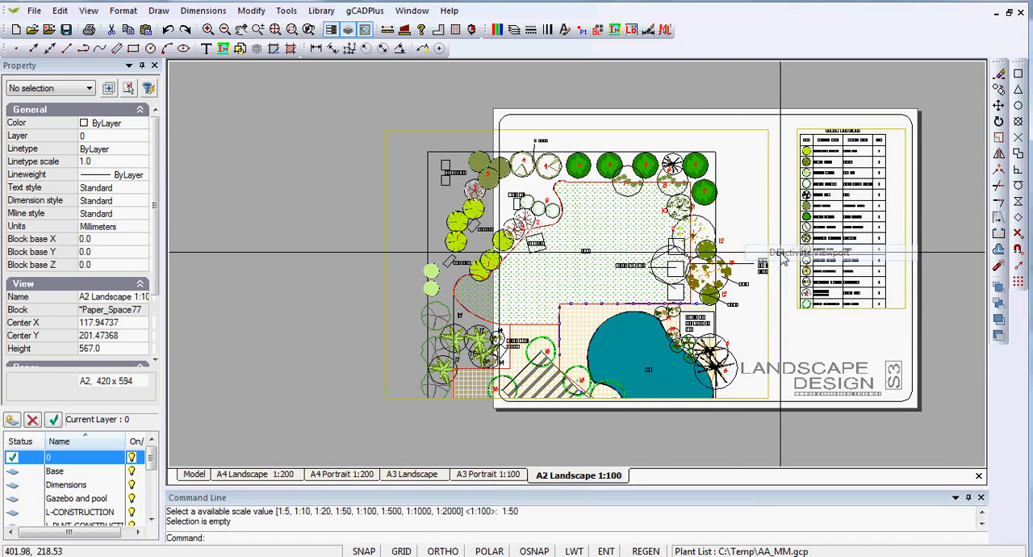
# Move the garden plan viewport about 54 mm right and 6 mm up on the A2 sheet.
pyautogui.click(738, 130)
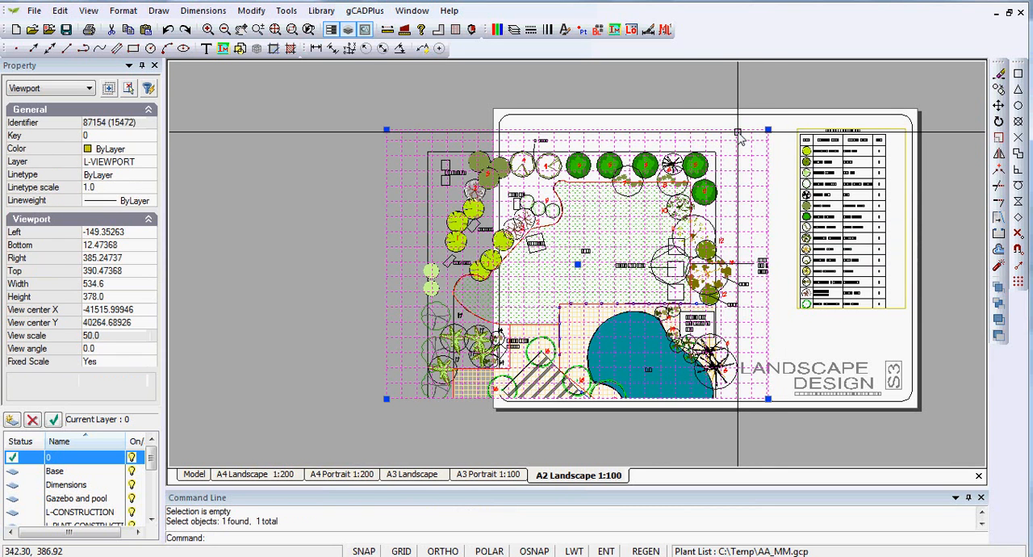
pyautogui.click(578, 264)
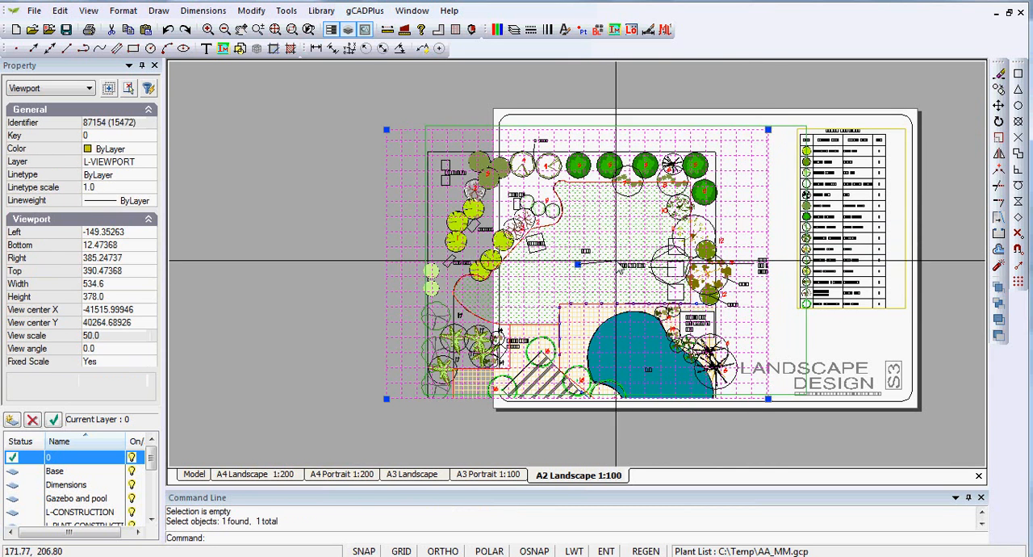
pyautogui.click(616, 260)
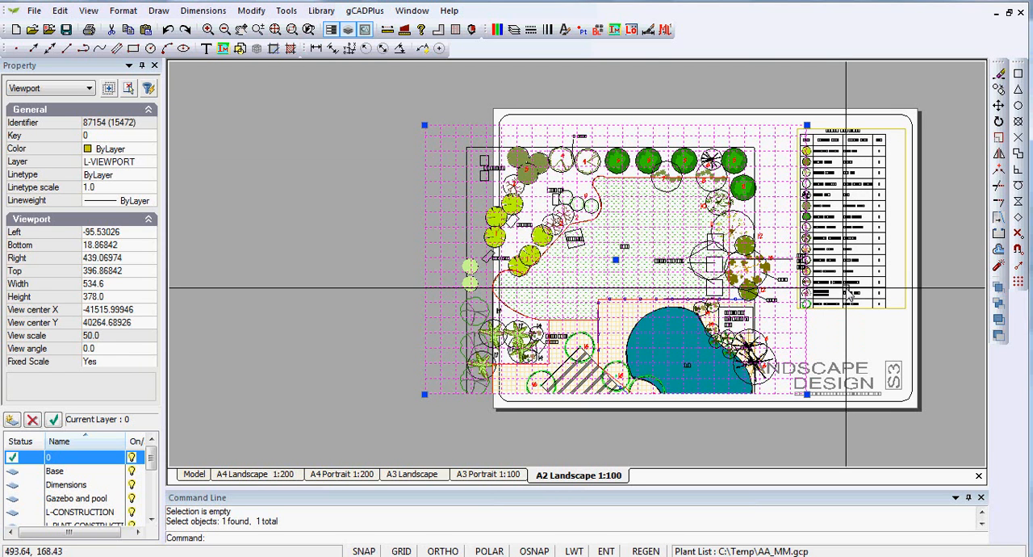
pyautogui.rightClick(373, 324)
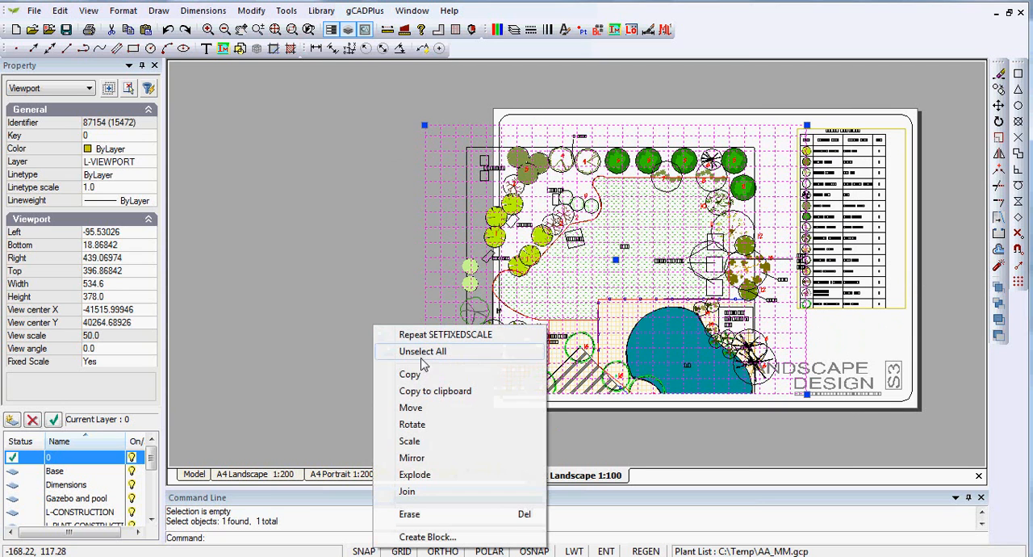